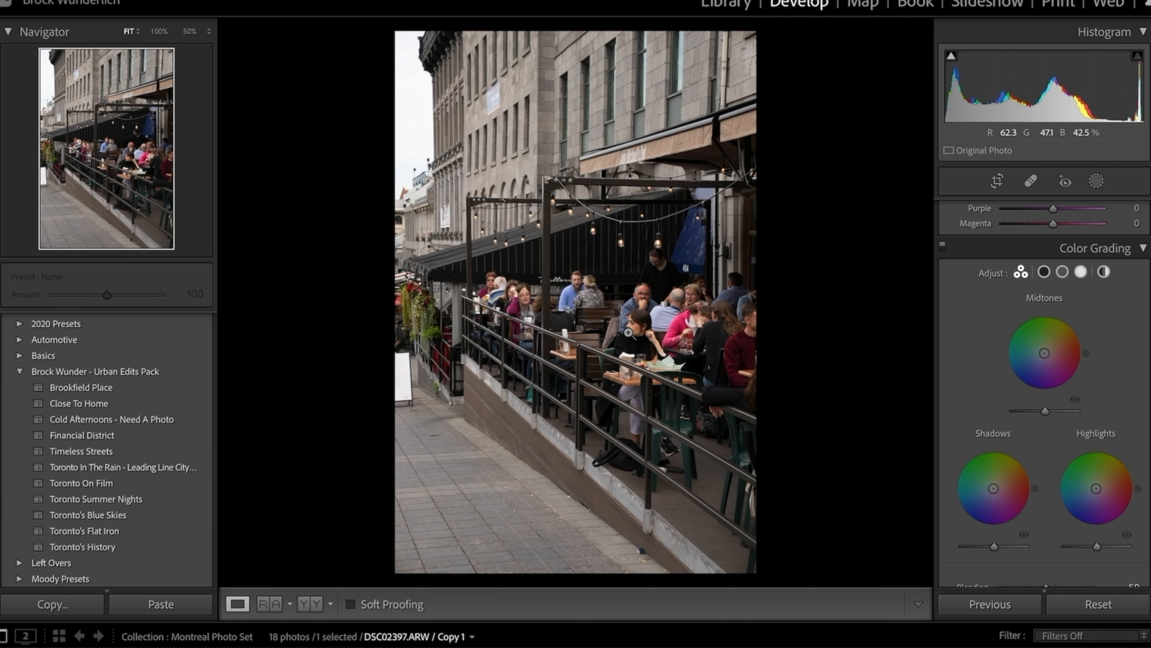
# Step: Compare with the edited version, then crop the unedited copy at 4 x 5 / 8 x 10 around the woman at the table
pyautogui.press('Left')
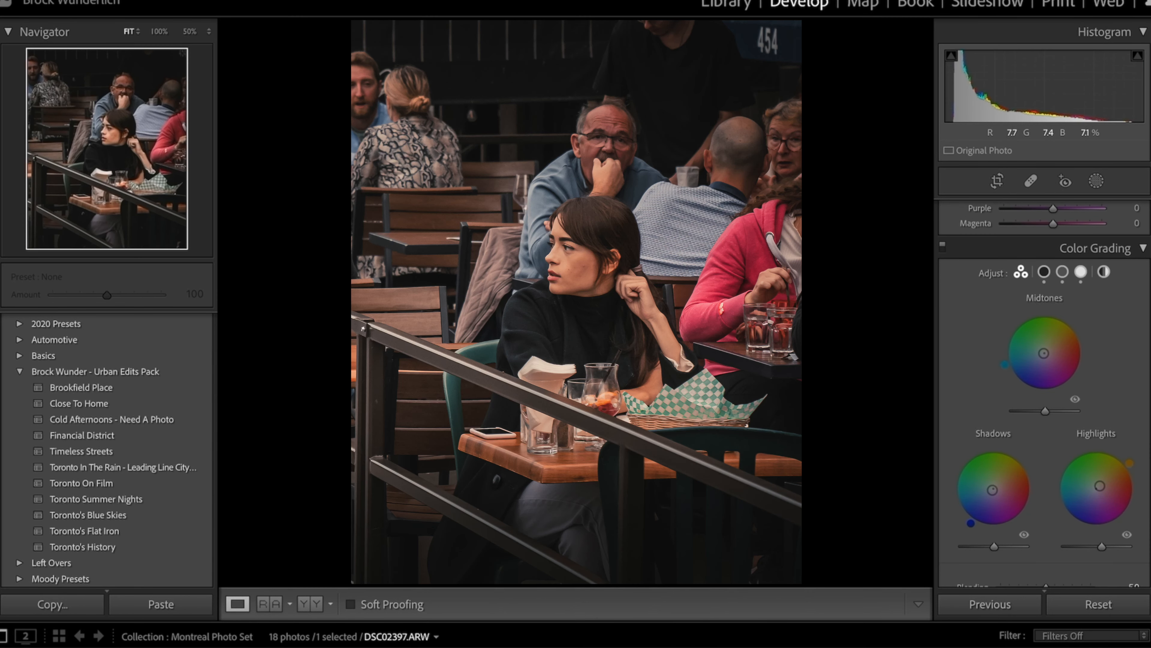
pyautogui.press('Right')
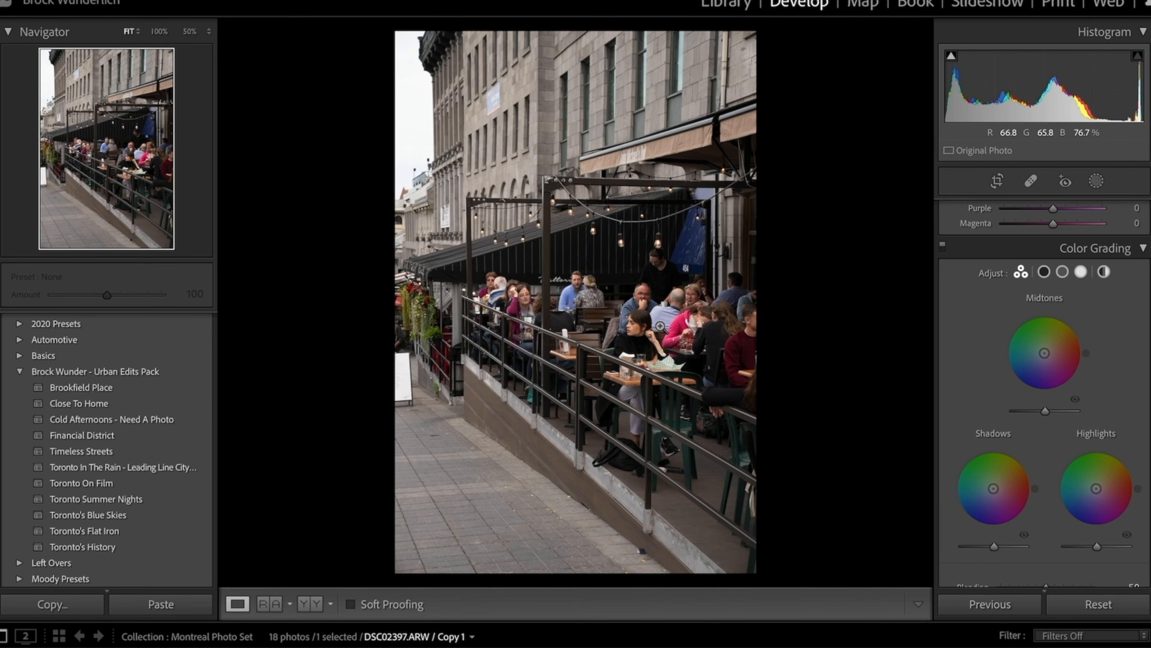
pyautogui.press('r')
pyautogui.click(1092, 239)
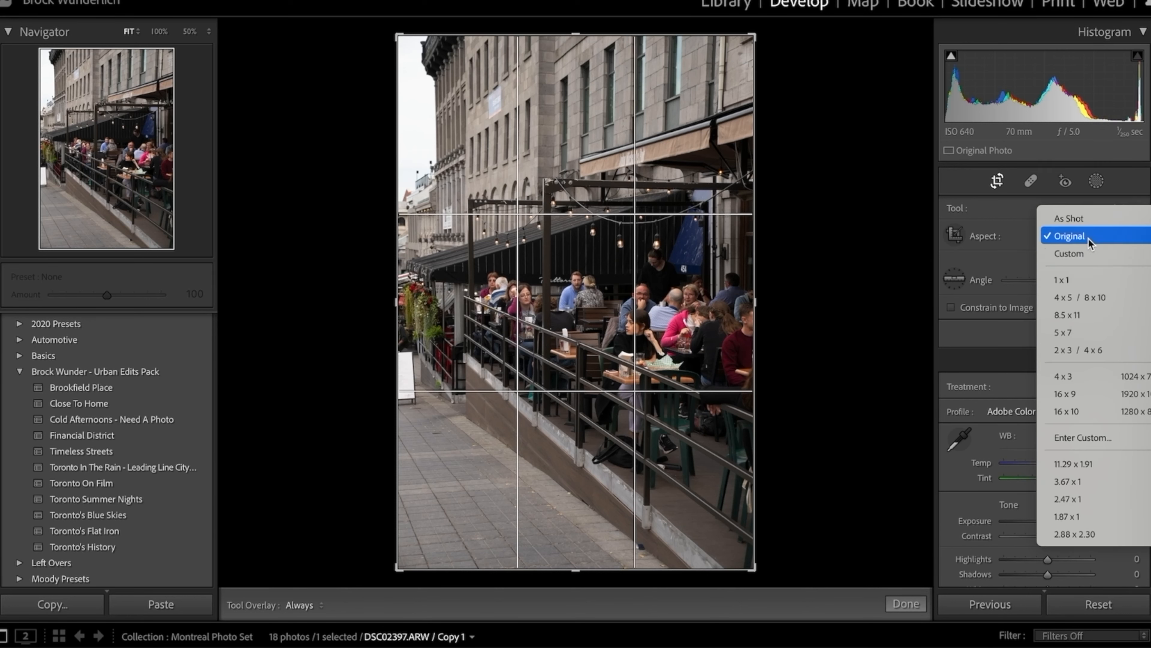
pyautogui.click(1096, 300)
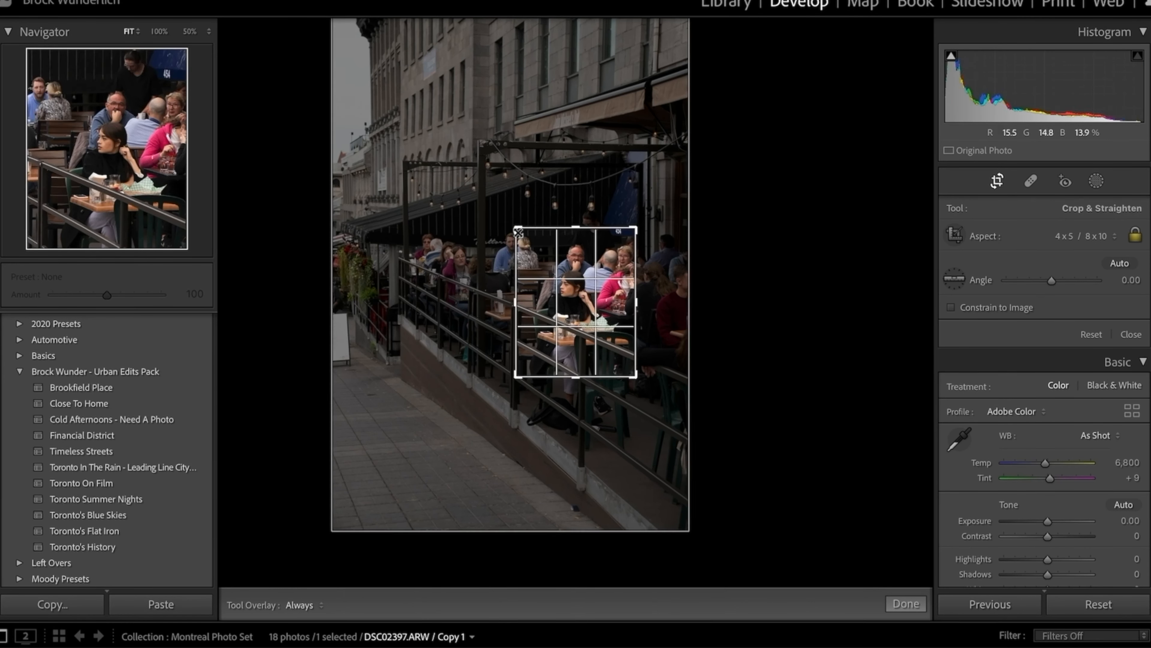
pyautogui.moveTo(579, 296); pyautogui.dragTo(586, 300)
pyautogui.click(994, 184)
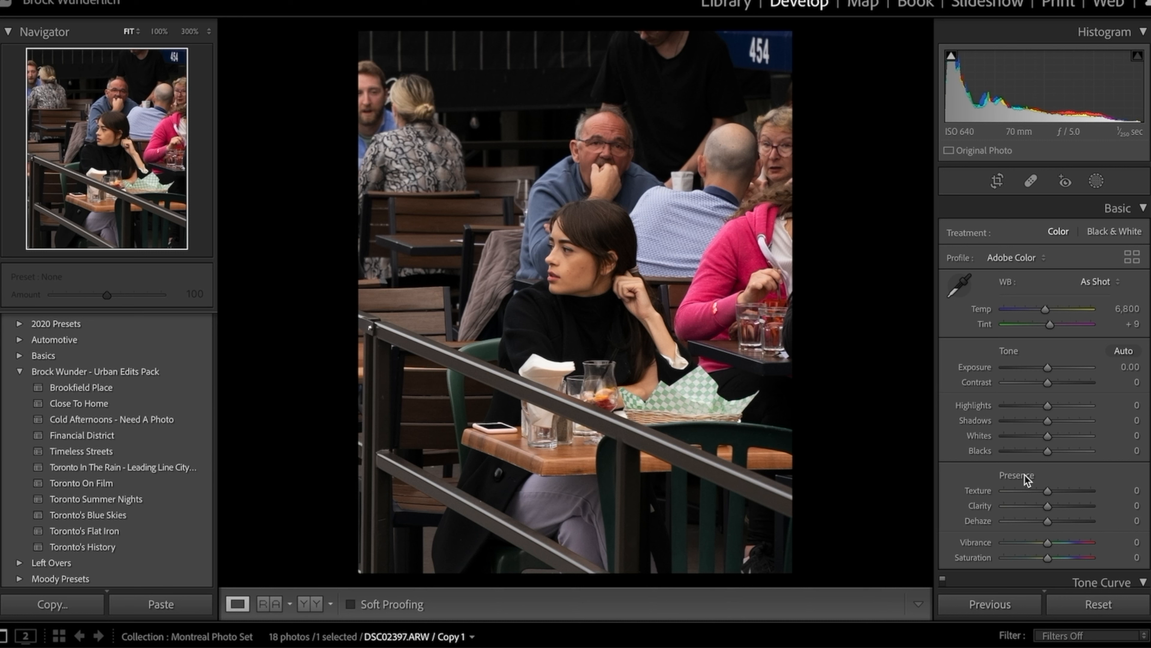
# Step: Undo the exposure change and set Highlights to -85, Shadows to +75, Whites to -65, Blacks to +60 and Exposure to +0.25
pyautogui.hotkey('ctrl', 'z')
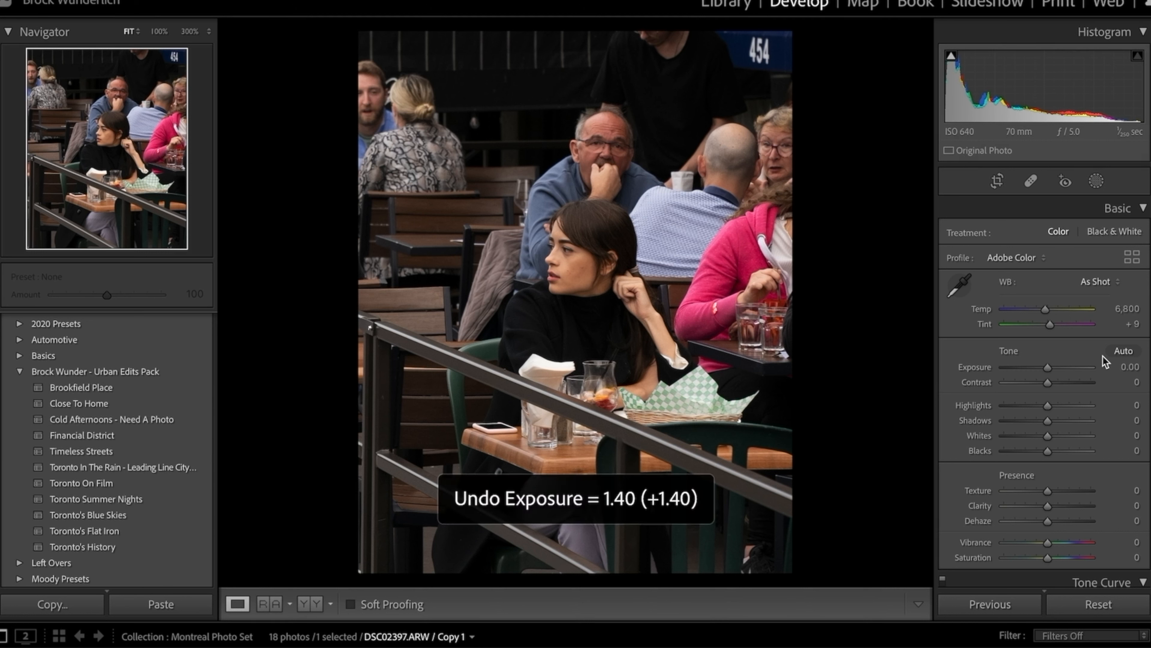
pyautogui.moveTo(1049, 403); pyautogui.dragTo(1011, 410)
pyautogui.moveTo(1047, 422); pyautogui.dragTo(1073, 452)
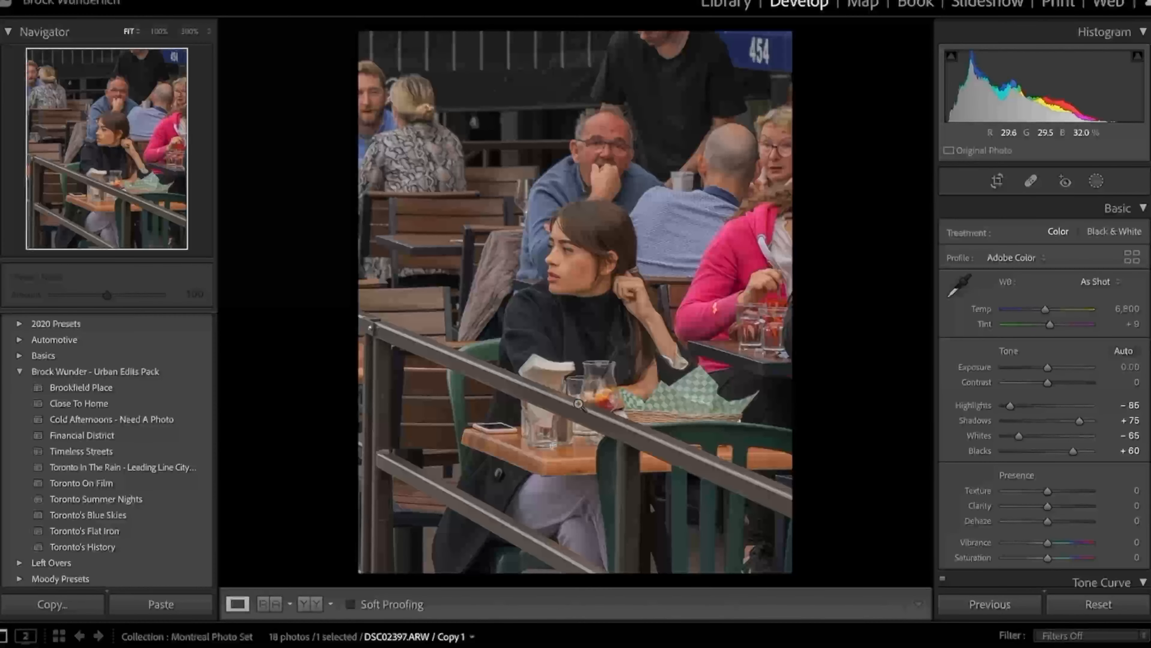
pyautogui.moveTo(1047, 367); pyautogui.dragTo(1049, 373)
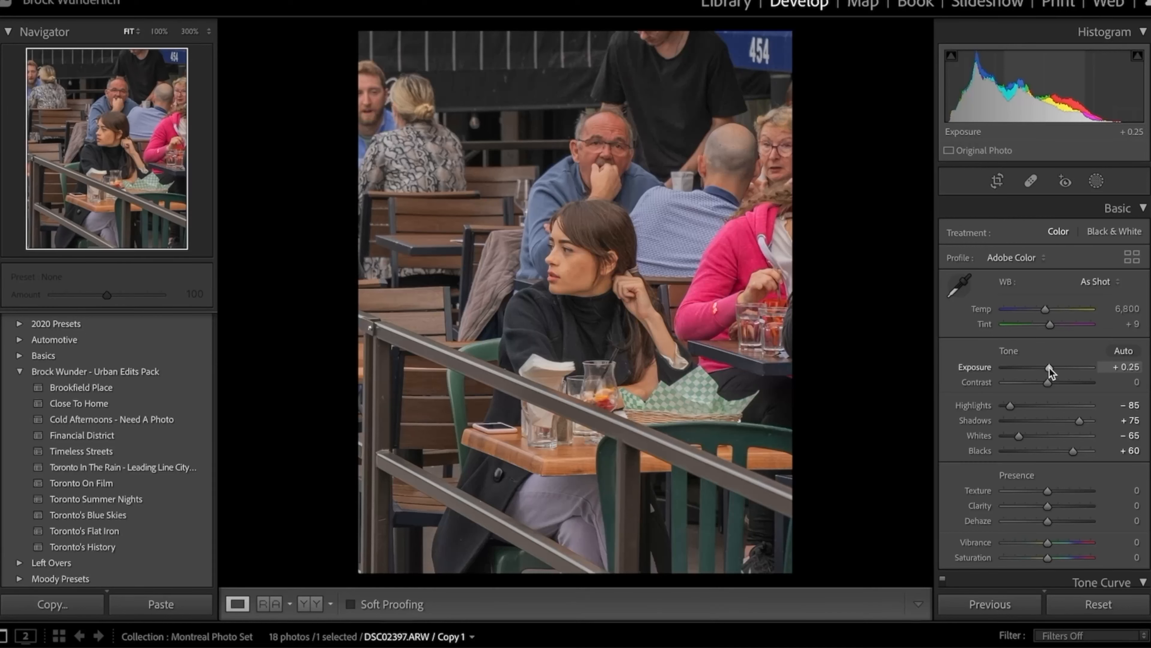
# Step: Add four control points along the main tone curve, two in the shadows, one in the midtones and one in the highlights
pyautogui.scroll(-1, 1043, 376)
pyautogui.scroll(-10, 1124, 407)
pyautogui.scroll(8, 1125, 407)
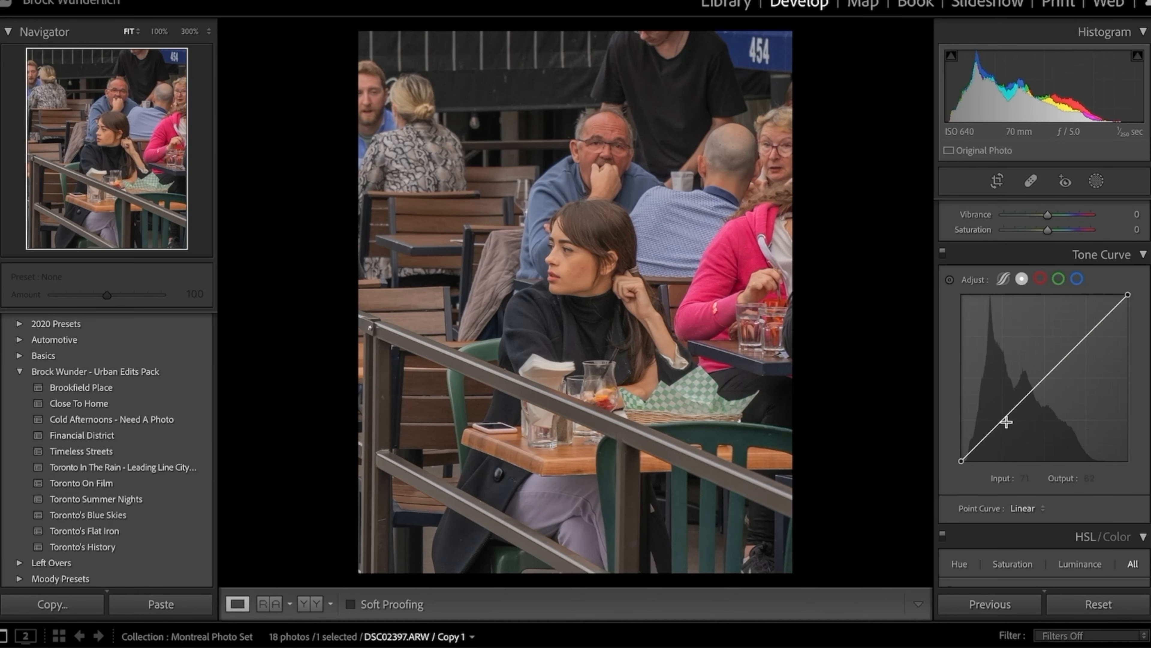
pyautogui.click(1004, 419)
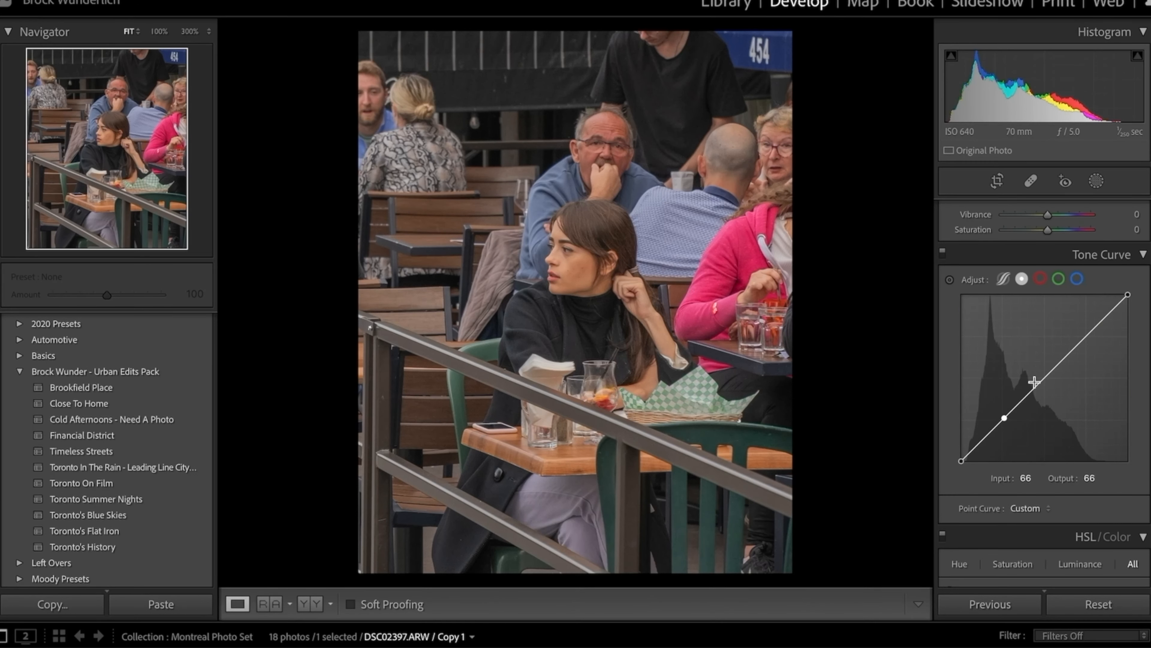
pyautogui.click(1043, 380)
pyautogui.click(1084, 336)
pyautogui.click(986, 438)
# Step: Shape the main tone curve by lowering the white end to output 241, raising the black end and pulling the 71 shadow point to output 52
pyautogui.moveTo(1128, 295)
pyautogui.mouseDown()
pyautogui.moveTo(1137, 304)
pyautogui.moveTo(1145, 290)
pyautogui.moveTo(1130, 305)
pyautogui.mouseUp()
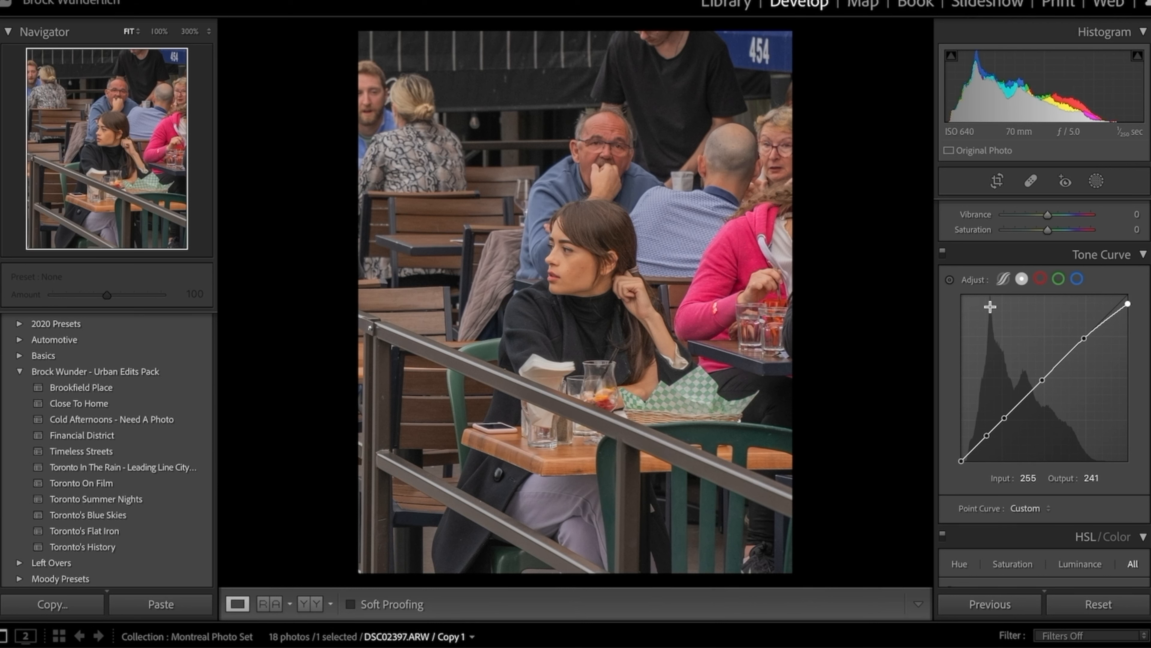
pyautogui.click(1043, 381)
pyautogui.moveTo(1043, 382); pyautogui.dragTo(961, 446)
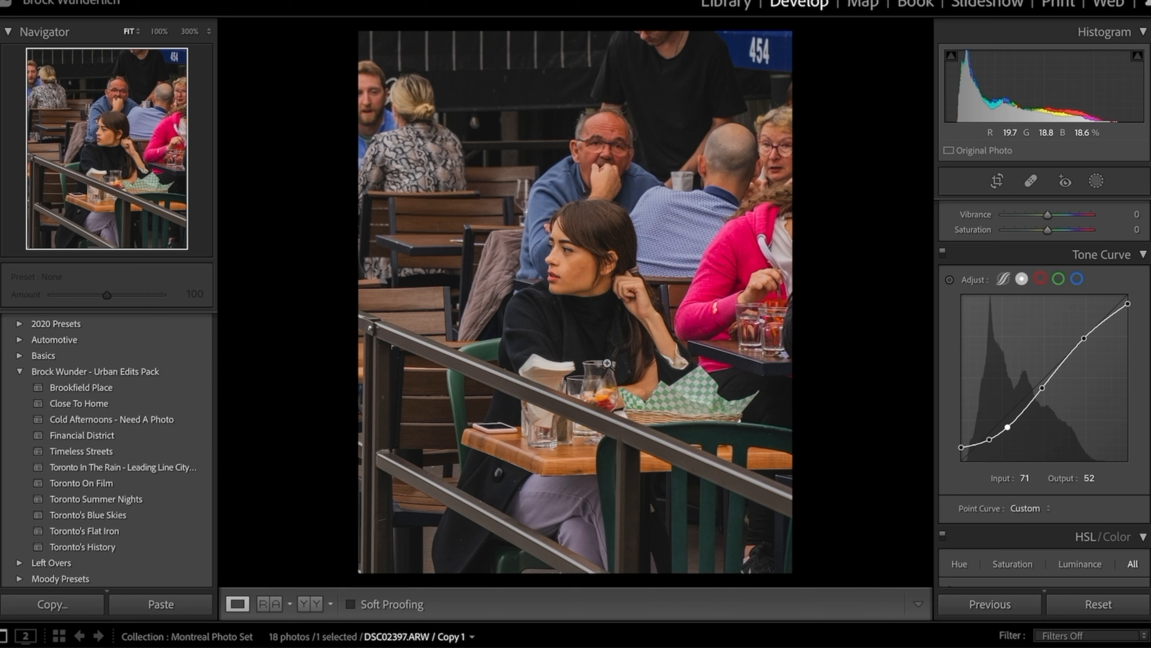
# Step: Set the photo's Contrast to -20
pyautogui.scroll(1, 1028, 460)
pyautogui.scroll(10, 1029, 460)
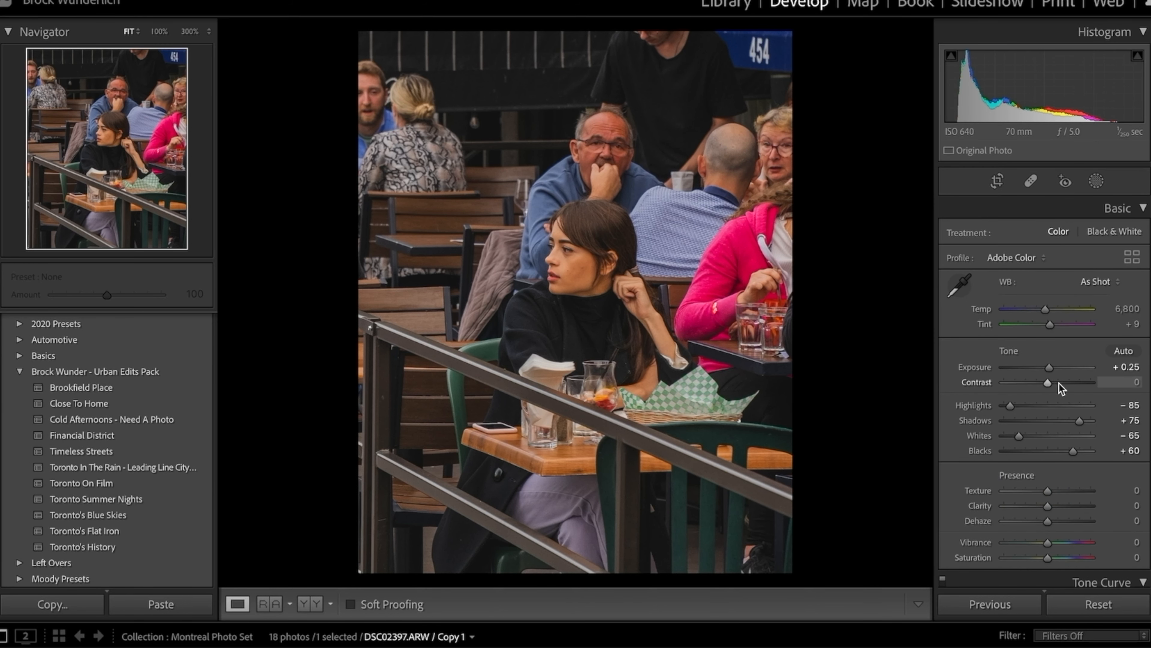
pyautogui.click(1125, 384)
pyautogui.write('-11')
pyautogui.press('Return')
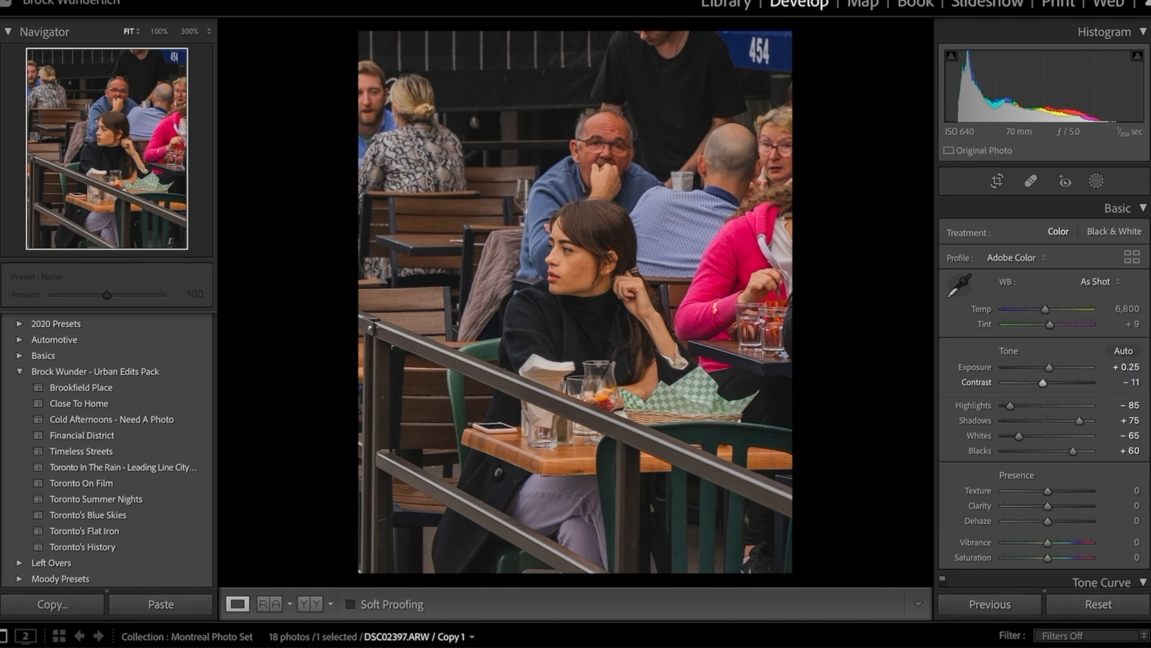
pyautogui.click(1129, 383)
pyautogui.write('-10')
pyautogui.press('Return')
pyautogui.click(1131, 384)
pyautogui.write('-20')
pyautogui.press('Return')
# Step: Compare the photo with the tone curve off and on, and set the curve's black point to output 17
pyautogui.scroll(-8, 1092, 381)
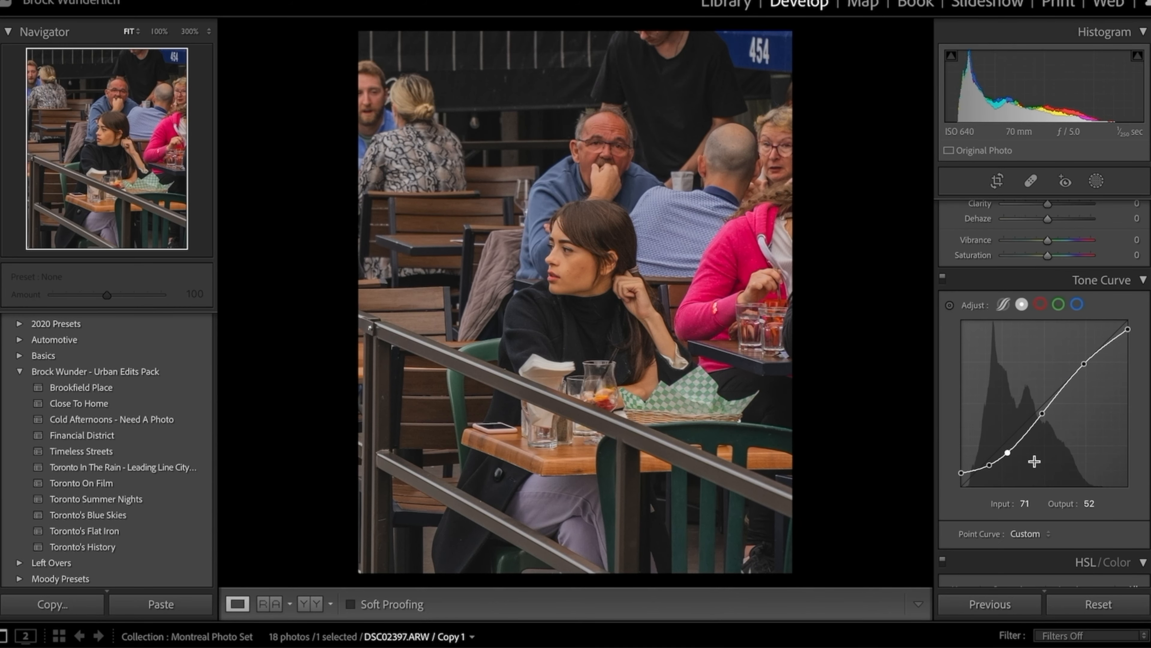
pyautogui.click(942, 278)
pyautogui.click(943, 278)
pyautogui.moveTo(589, 333); pyautogui.dragTo(784, 290)
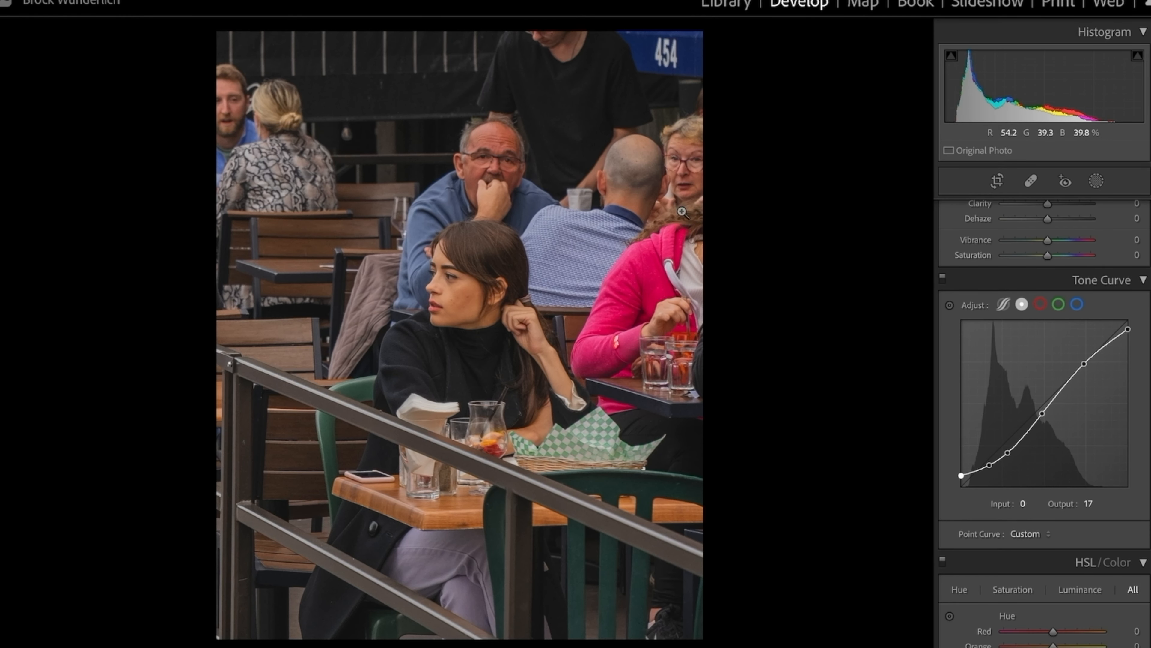
# Step: Shape the red channel curve into an S with points at 65/54 and 123/114 and a slightly raised highlight point
pyautogui.click(1041, 305)
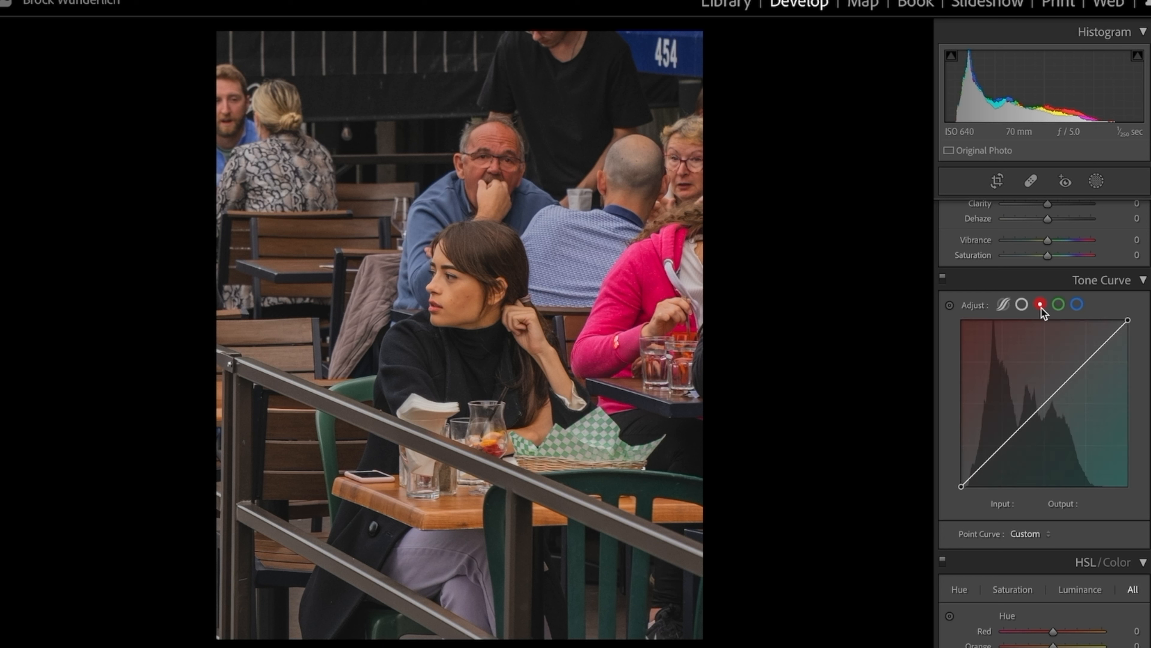
pyautogui.click(1004, 444)
pyautogui.click(1041, 407)
pyautogui.moveTo(1090, 358); pyautogui.dragTo(1083, 365)
pyautogui.moveTo(1042, 409); pyautogui.dragTo(1043, 413)
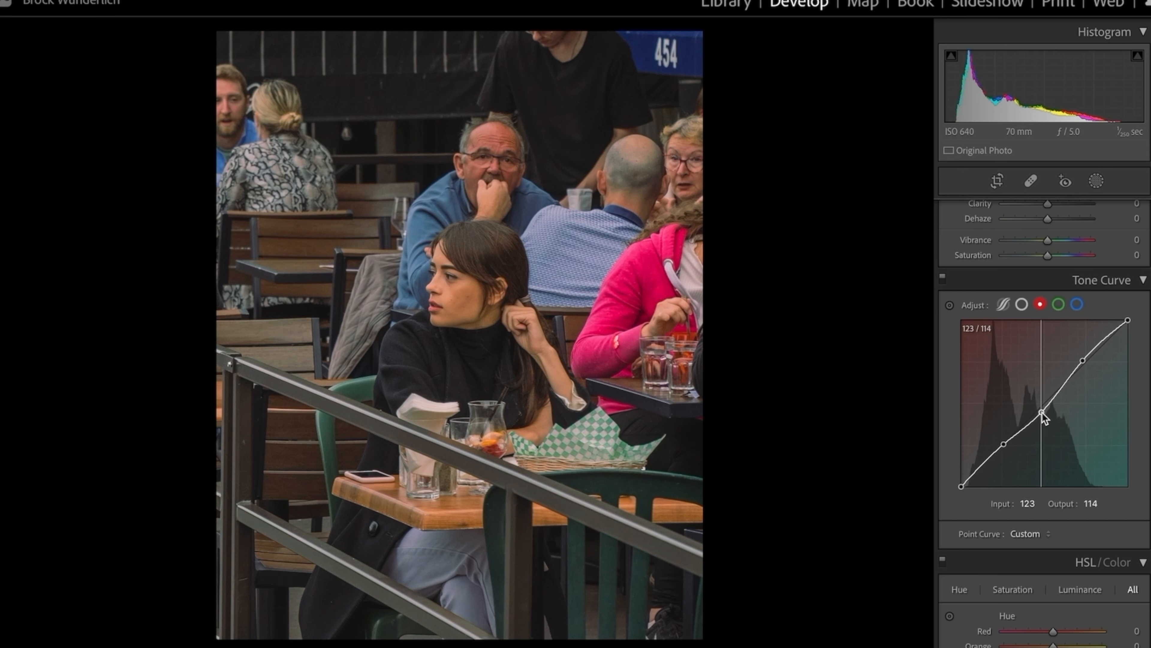
pyautogui.moveTo(1004, 447); pyautogui.dragTo(1004, 452)
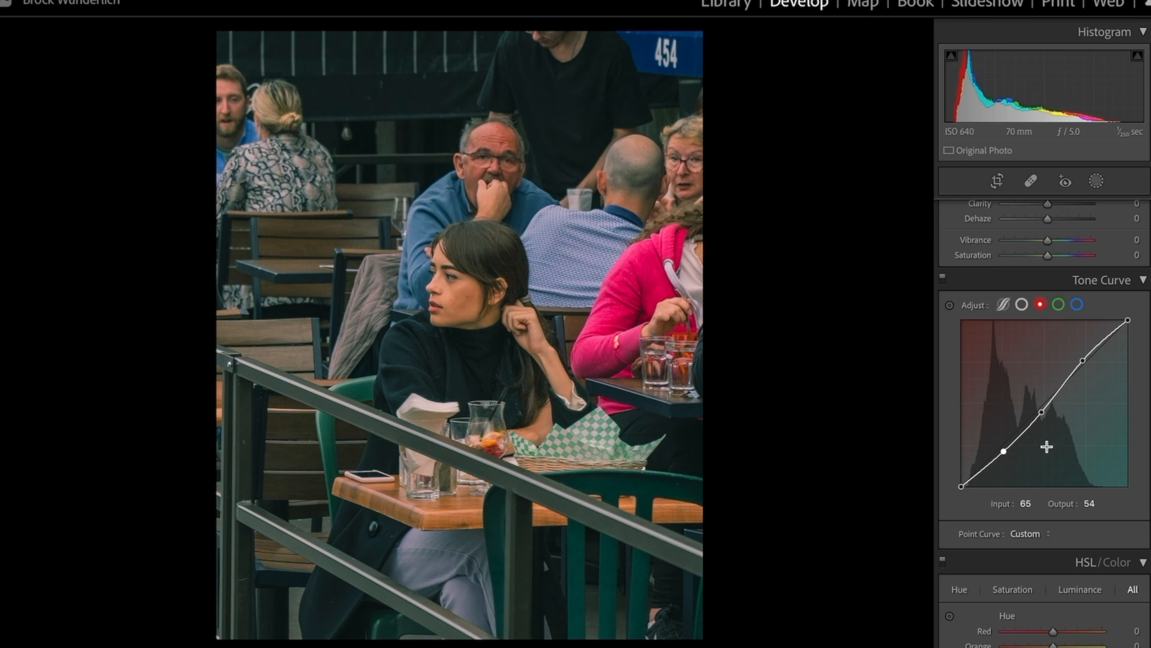
# Step: Copy the red channel's curve settings and paste them onto the green and blue channels
pyautogui.rightClick(1062, 452)
pyautogui.click(1091, 504)
pyautogui.click(1058, 304)
pyautogui.rightClick(1042, 381)
pyautogui.click(1093, 452)
pyautogui.click(1077, 303)
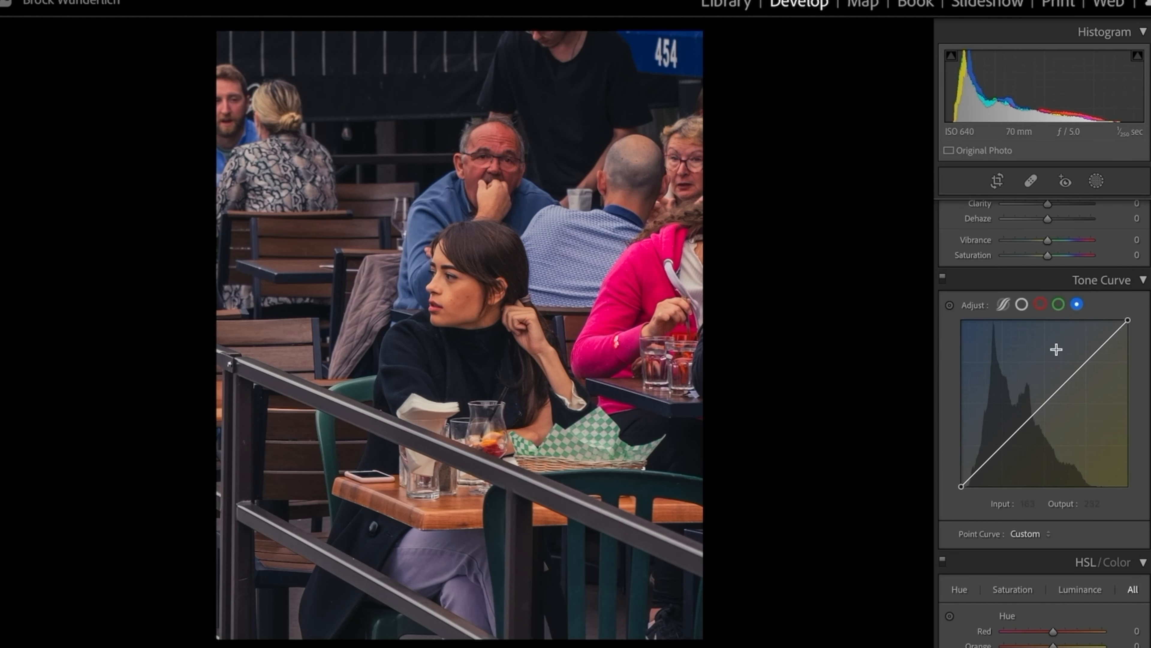
pyautogui.rightClick(1041, 399)
pyautogui.click(1056, 446)
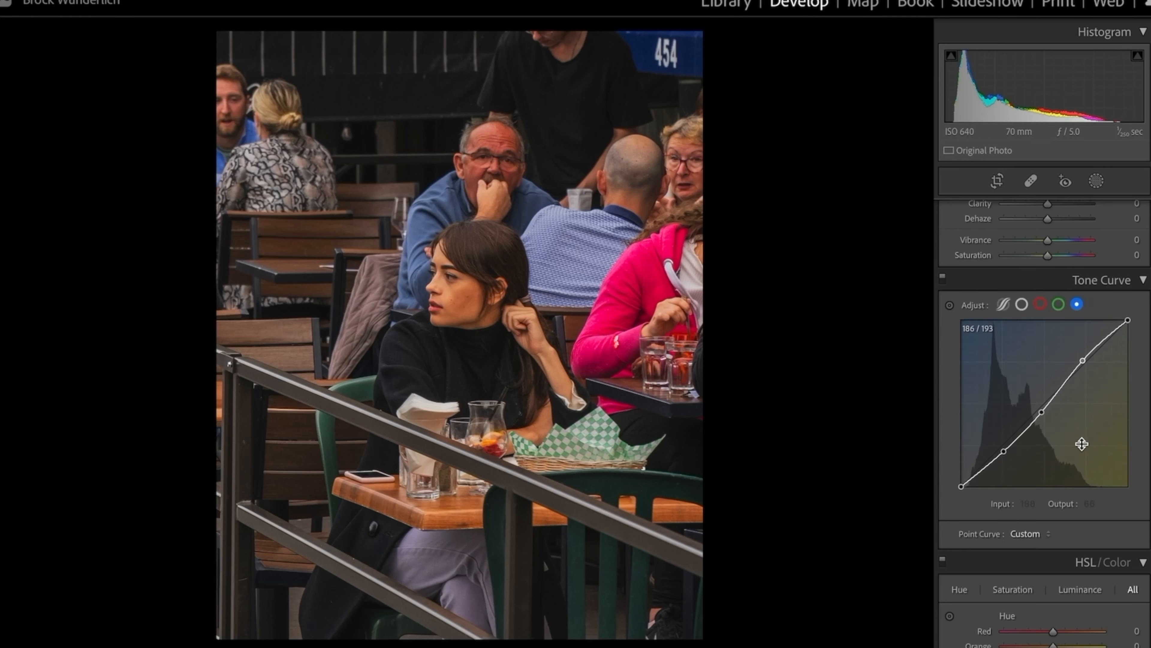
# Step: Refine the blue channel curve by lowering its shadow point and slightly adjusting its midtone point
pyautogui.hotkey('ctrl', 'shift', 'z')
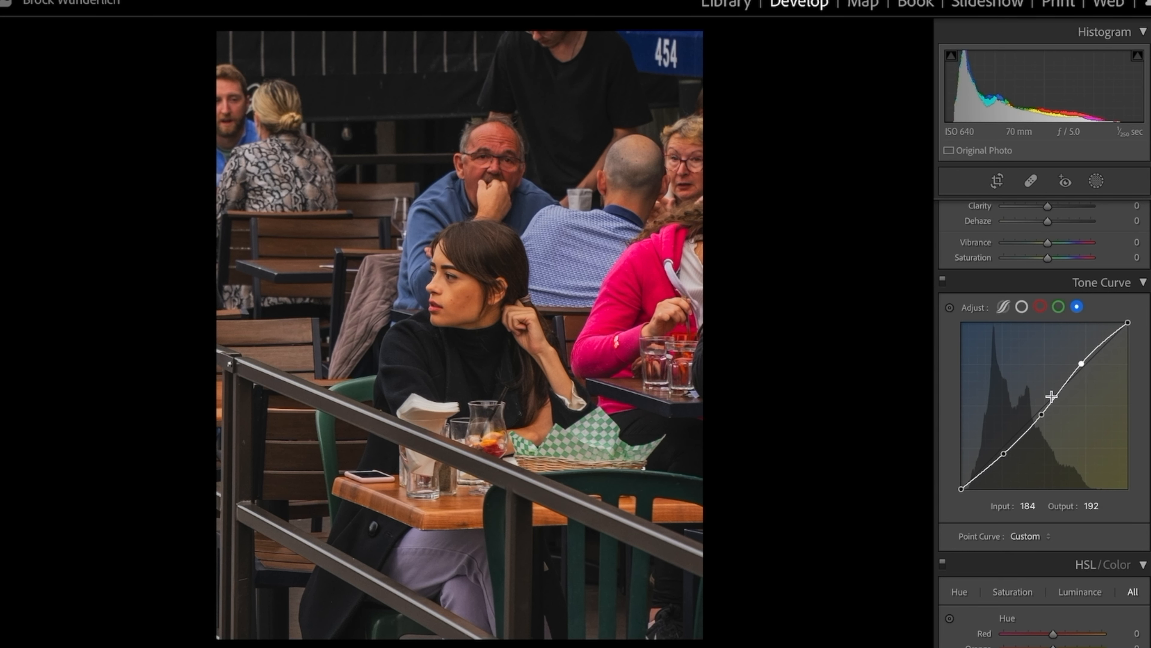
pyautogui.moveTo(1003, 456); pyautogui.dragTo(1003, 459)
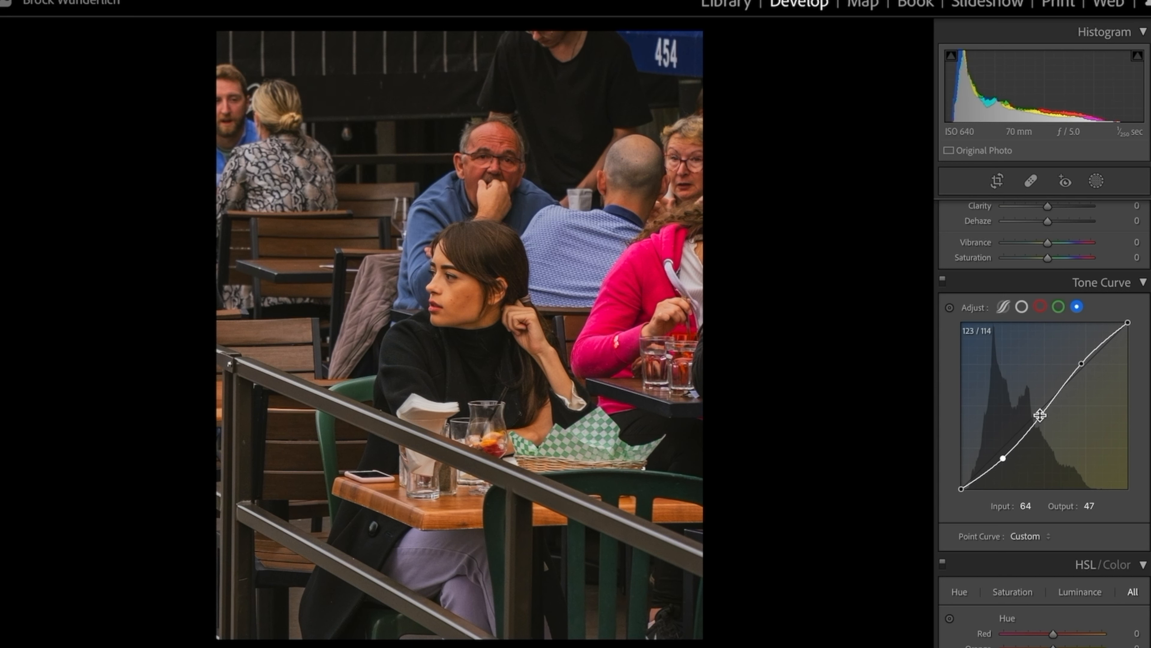
pyautogui.moveTo(1041, 415); pyautogui.dragTo(1042, 413)
pyautogui.moveTo(1006, 463); pyautogui.dragTo(1003, 460)
pyautogui.scroll(-8, 1050, 503)
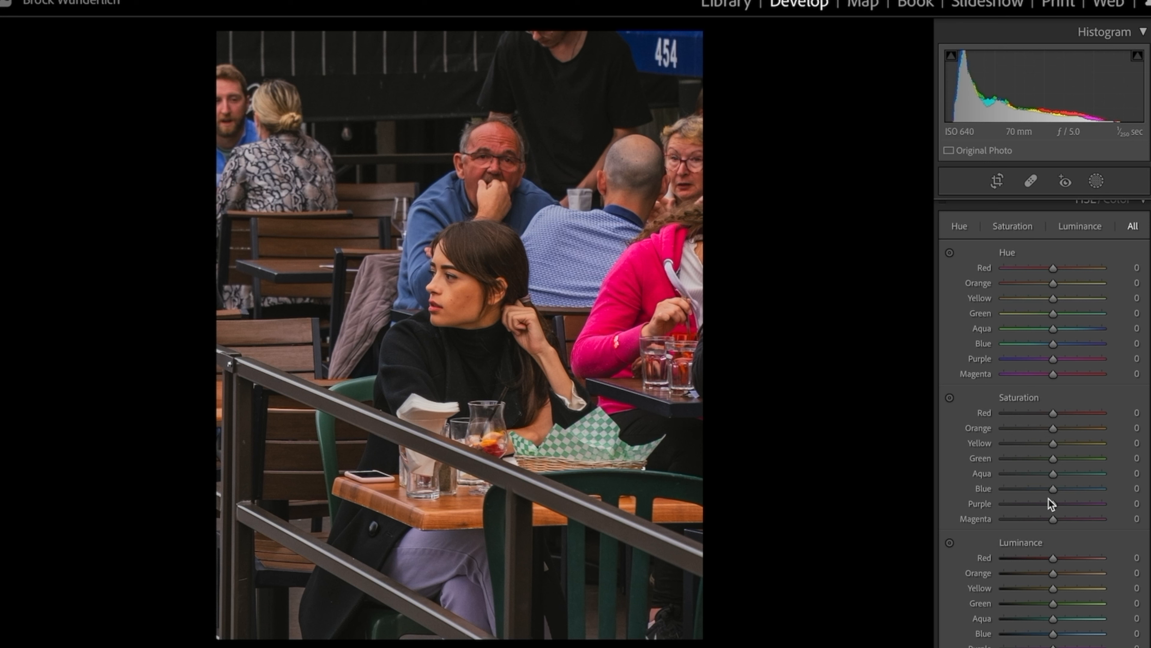
pyautogui.scroll(-2, 1049, 499)
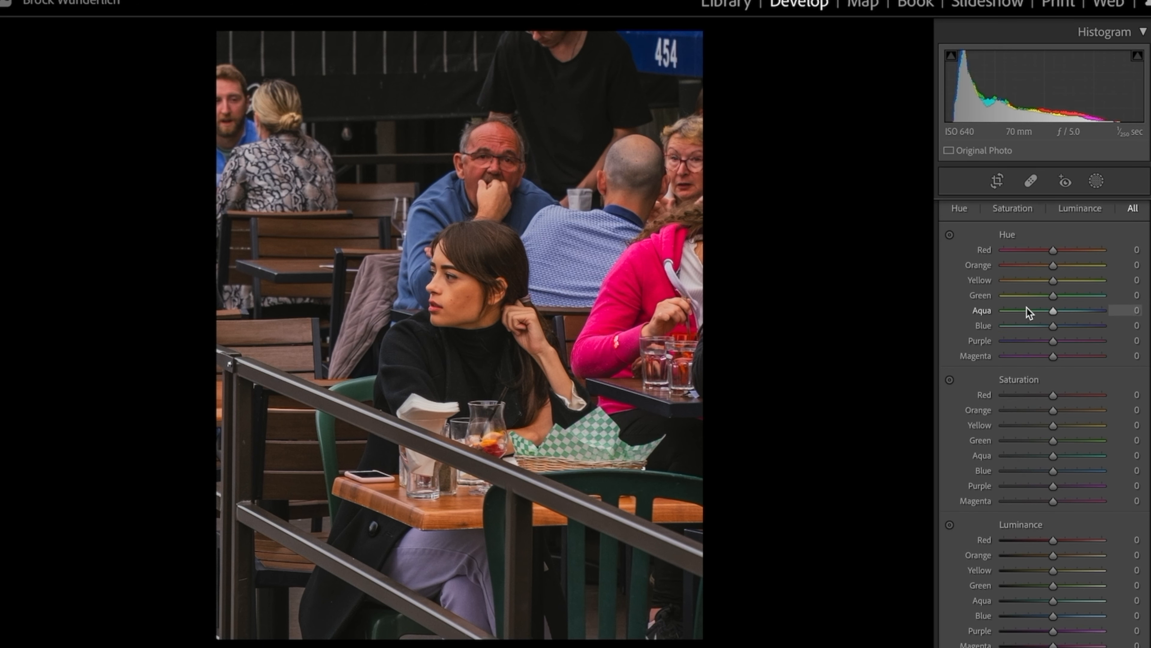
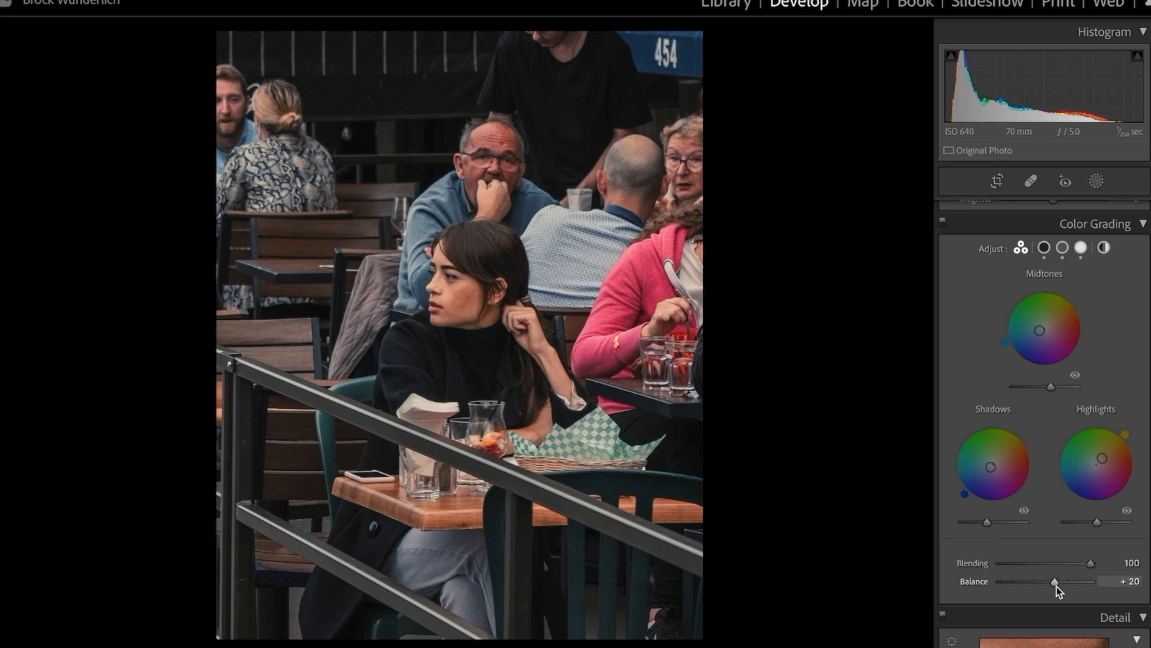
# Step: Fine-tune the highlights color grading to hue 46 and saturation 24, and review the HSL and tone curve adjustments
pyautogui.moveTo(1102, 458); pyautogui.dragTo(1100, 460)
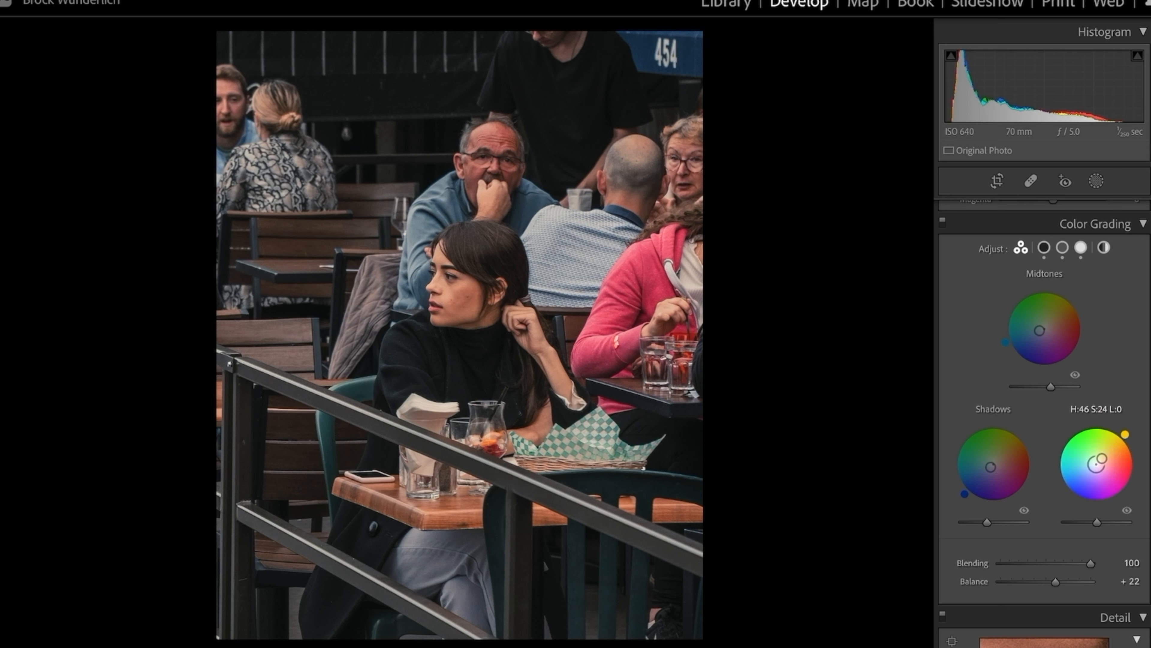
pyautogui.scroll(10, 1090, 499)
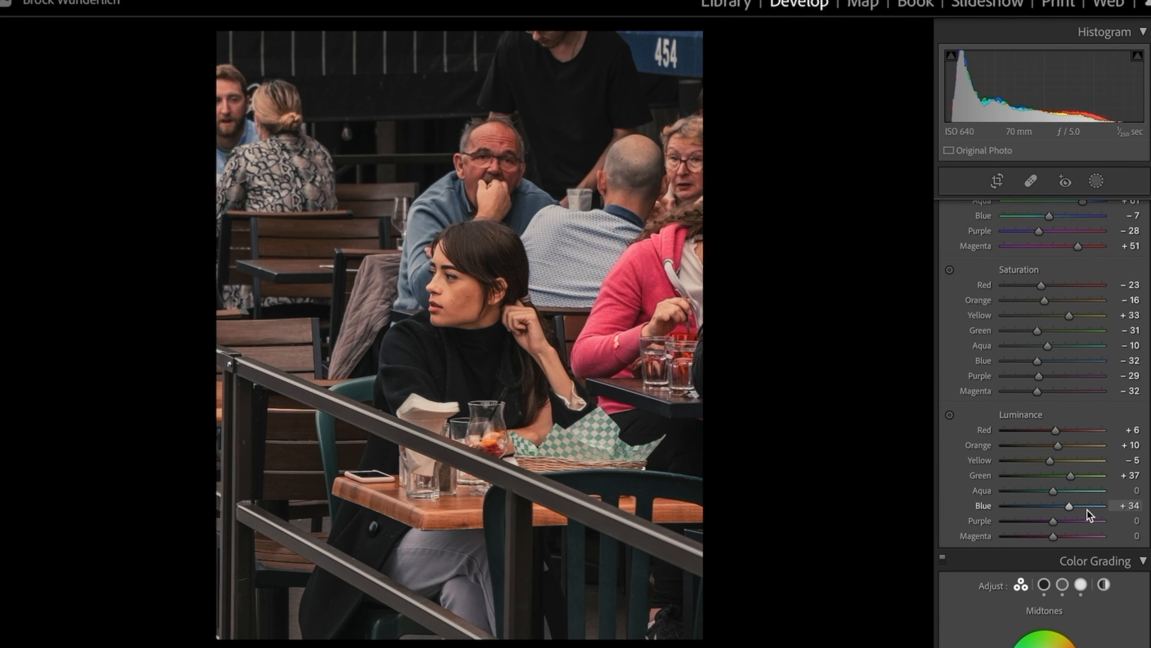
pyautogui.scroll(10, 1001, 421)
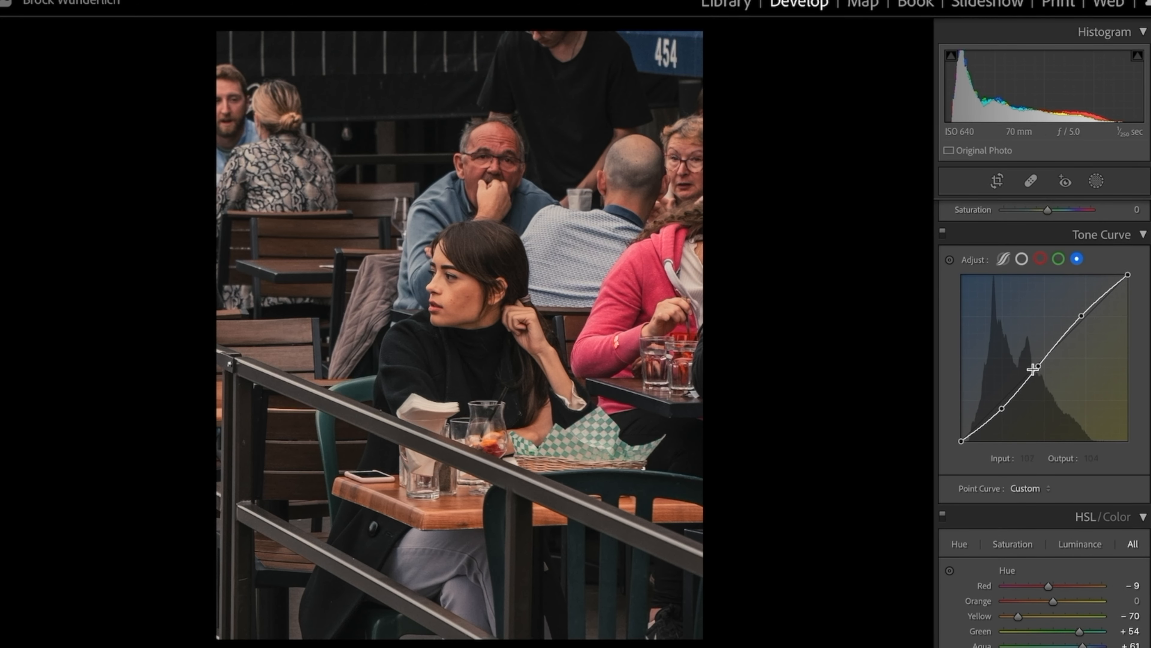
pyautogui.moveTo(514, 365); pyautogui.dragTo(717, 626)
# Step: Set the white balance temperature to 7150
pyautogui.scroll(6, 1038, 413)
pyautogui.scroll(2, 1038, 412)
pyautogui.moveTo(1047, 313); pyautogui.dragTo(1050, 312)
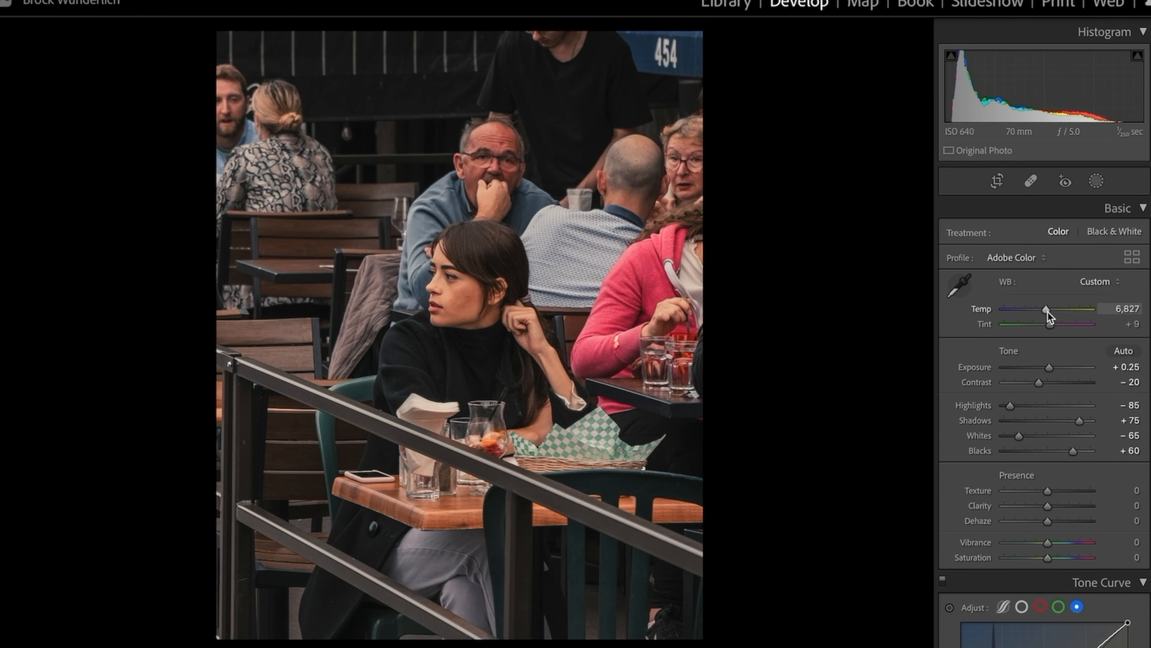
pyautogui.click(1120, 312)
pyautogui.write('7150')
pyautogui.press('Return')
# Step: Set Vibrance to +10 and Saturation to -10
pyautogui.scroll(-1, 1042, 543)
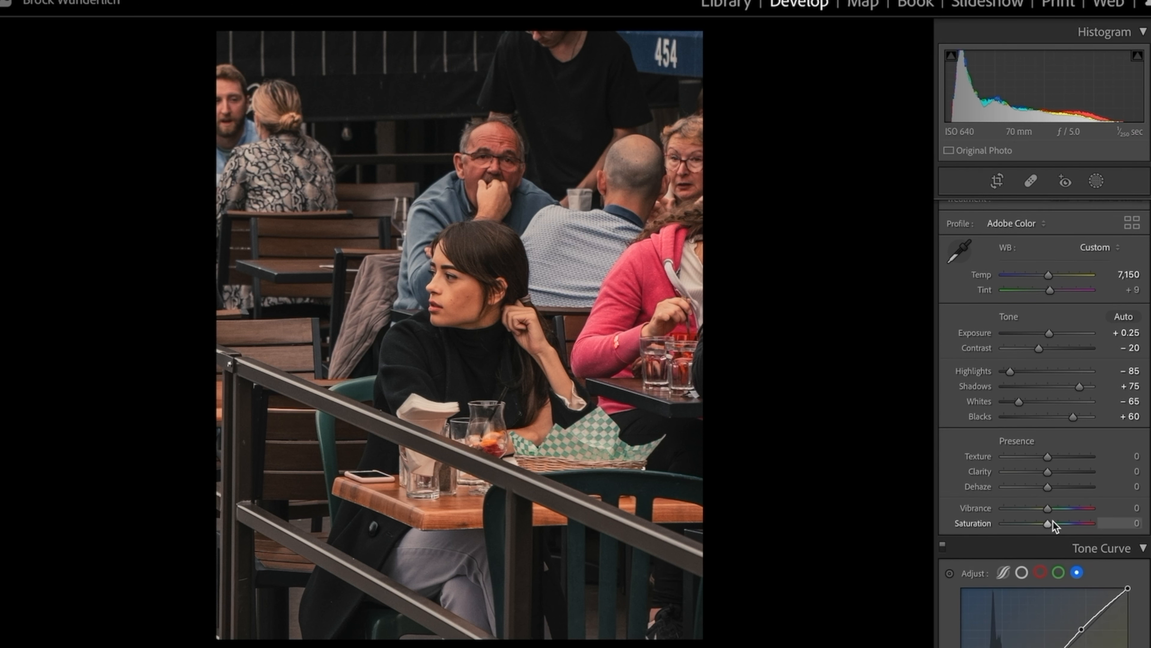
pyautogui.moveTo(1048, 508); pyautogui.dragTo(1043, 510)
pyautogui.write('5')
pyautogui.press('Return')
pyautogui.hotkey('ctrl', 'z')
pyautogui.click(1126, 508)
pyautogui.press('Return')
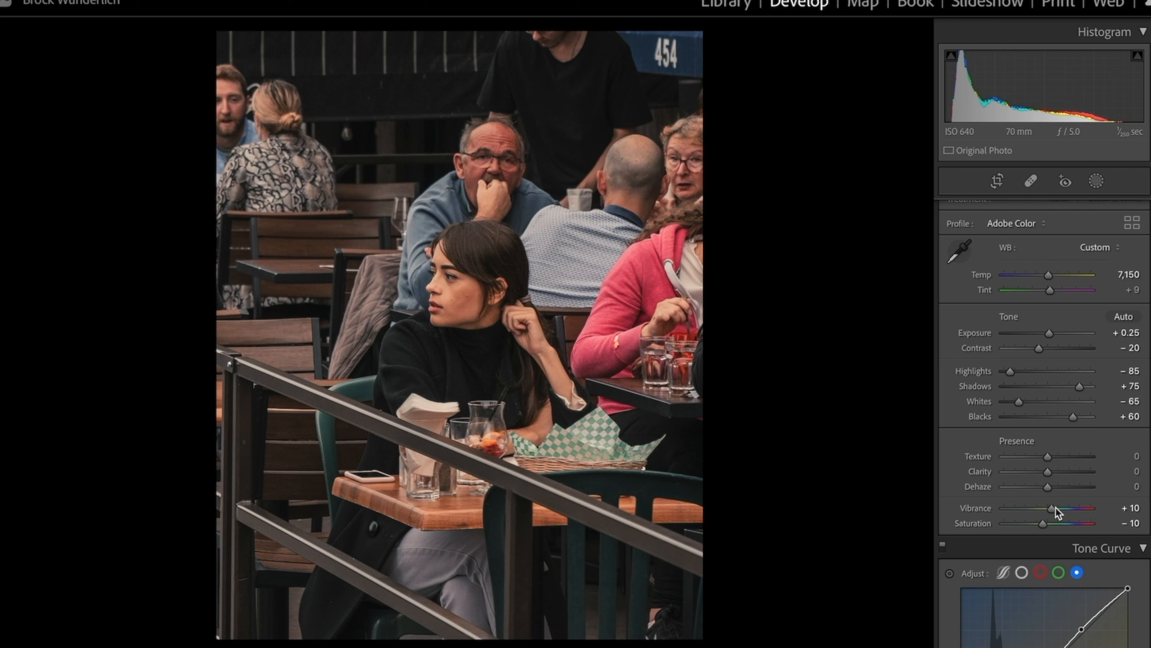
# Step: Try Vibrance at 0 to compare the effect on the photo and undo that change
pyautogui.click(450, 303)
pyautogui.click(595, 346)
pyautogui.hotkey('ctrl', 'z')
pyautogui.moveTo(1047, 509); pyautogui.dragTo(1052, 509)
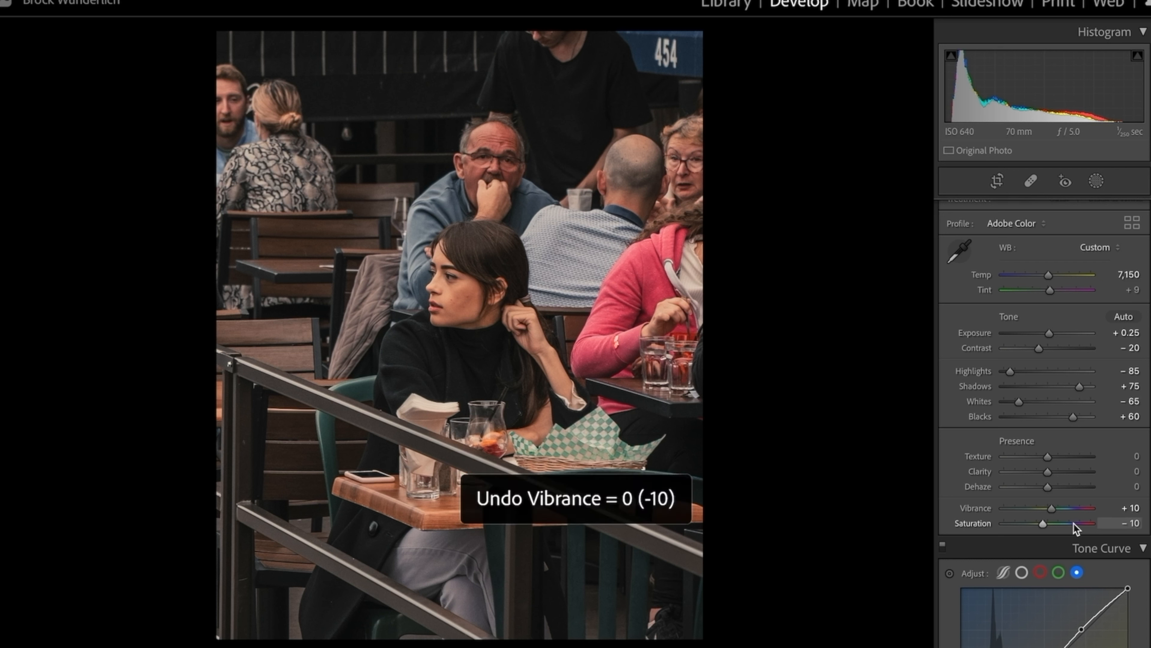
# Step: Set the orange saturation in the HSL adjustments to -5 and raise Vibrance to +22
pyautogui.scroll(-10, 1061, 512)
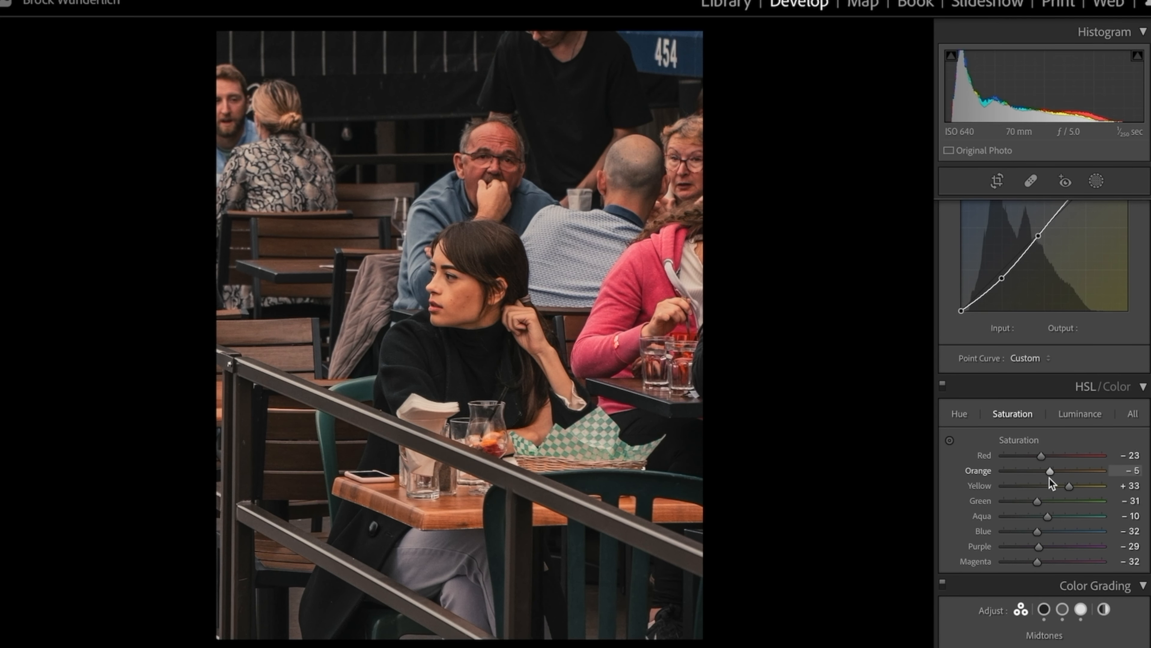
pyautogui.scroll(5, 1054, 488)
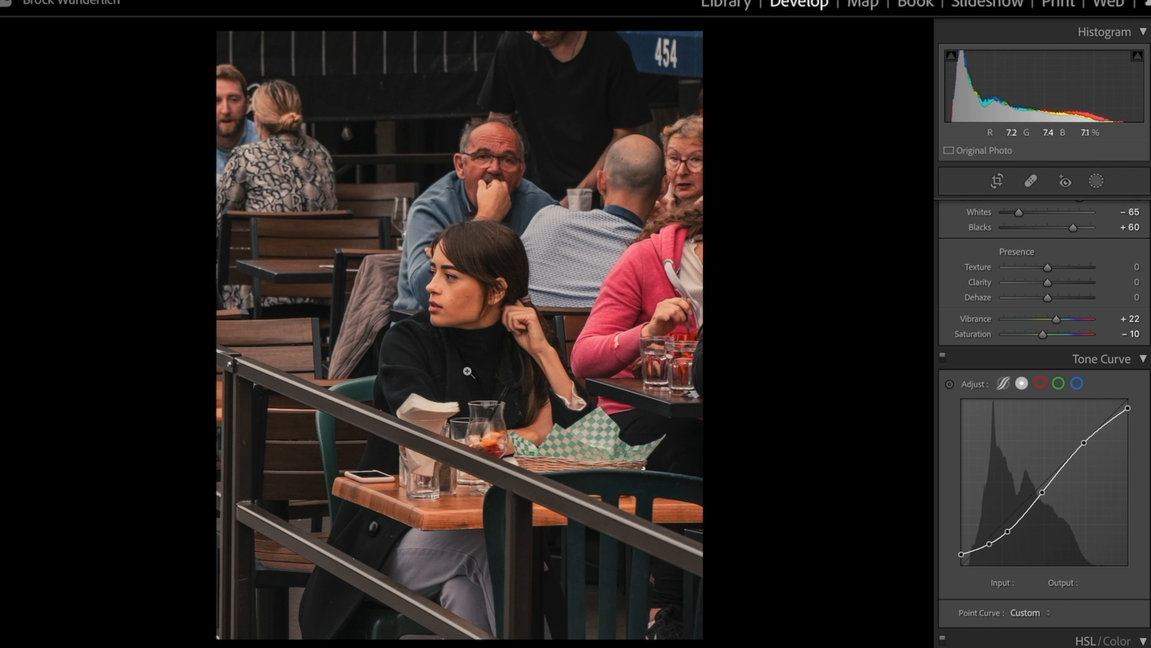
# Step: Move the tone curve's middle point to input 121, output 107, and compare the photo with the curve disabled and enabled
pyautogui.click(1042, 497)
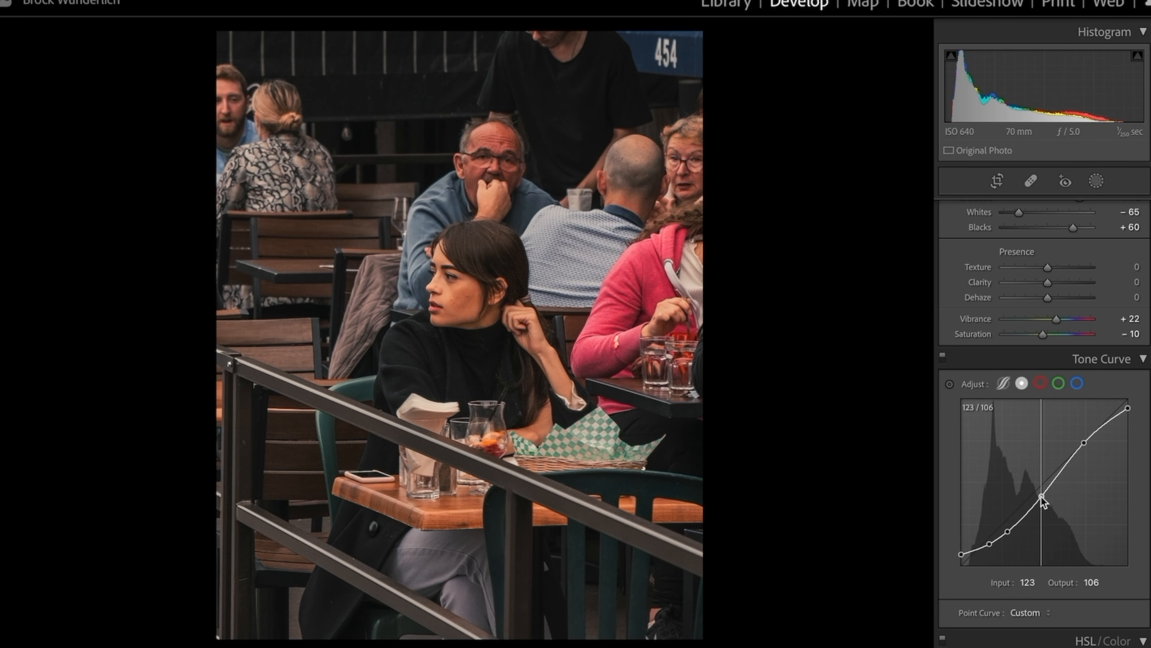
pyautogui.click(943, 356)
pyautogui.click(943, 357)
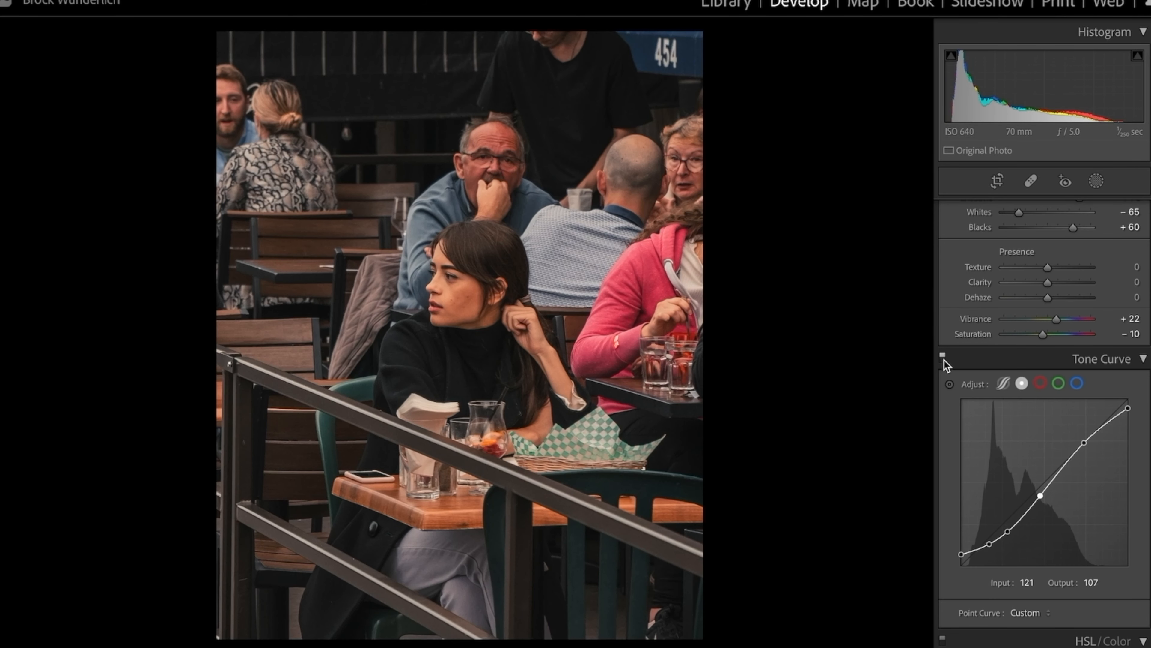
pyautogui.scroll(-6, 1088, 472)
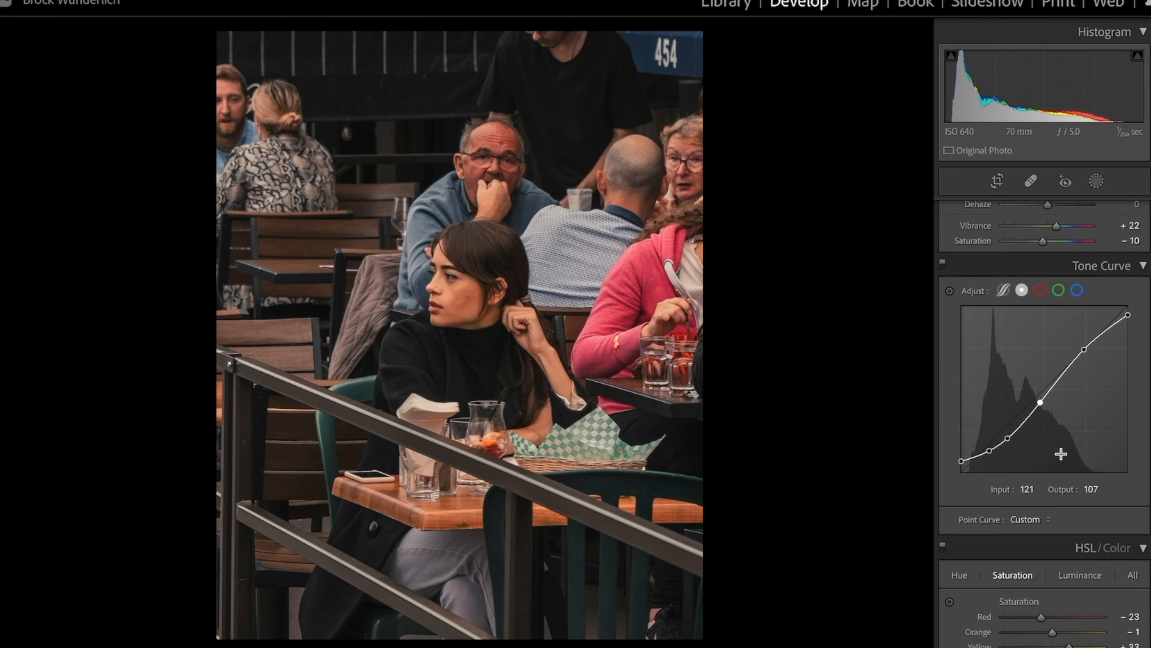
# Step: Create a Select Subject mask and subtract the surrounding people and background from it with an auto-masked brush
pyautogui.hotkey('shift', 'w')
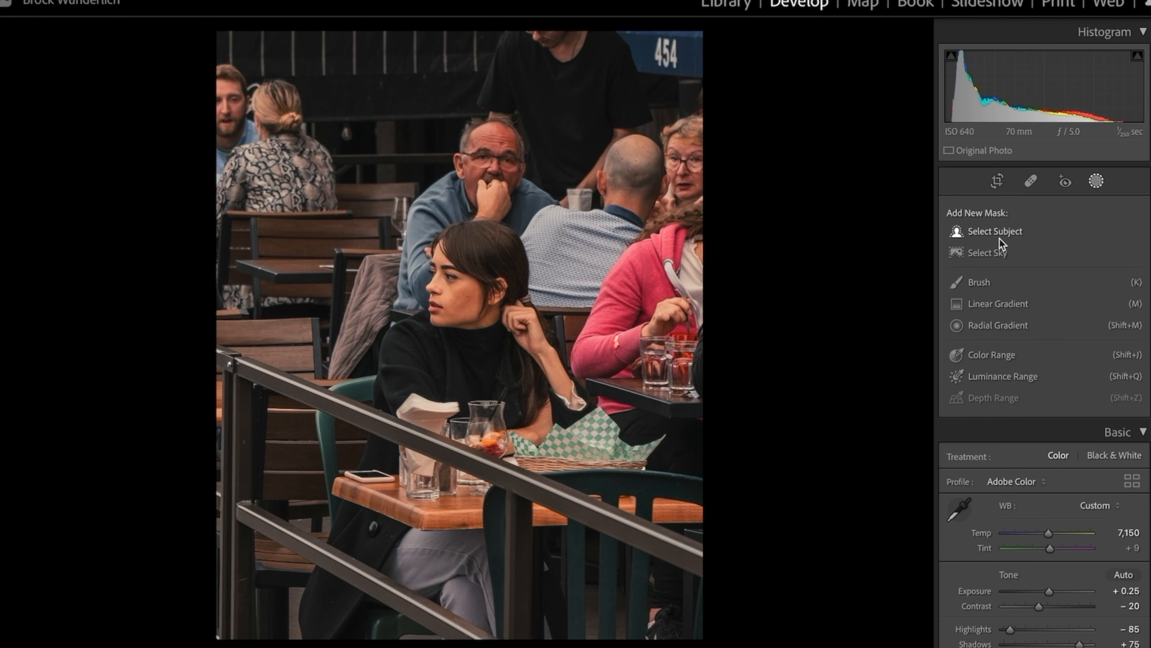
pyautogui.click(1000, 238)
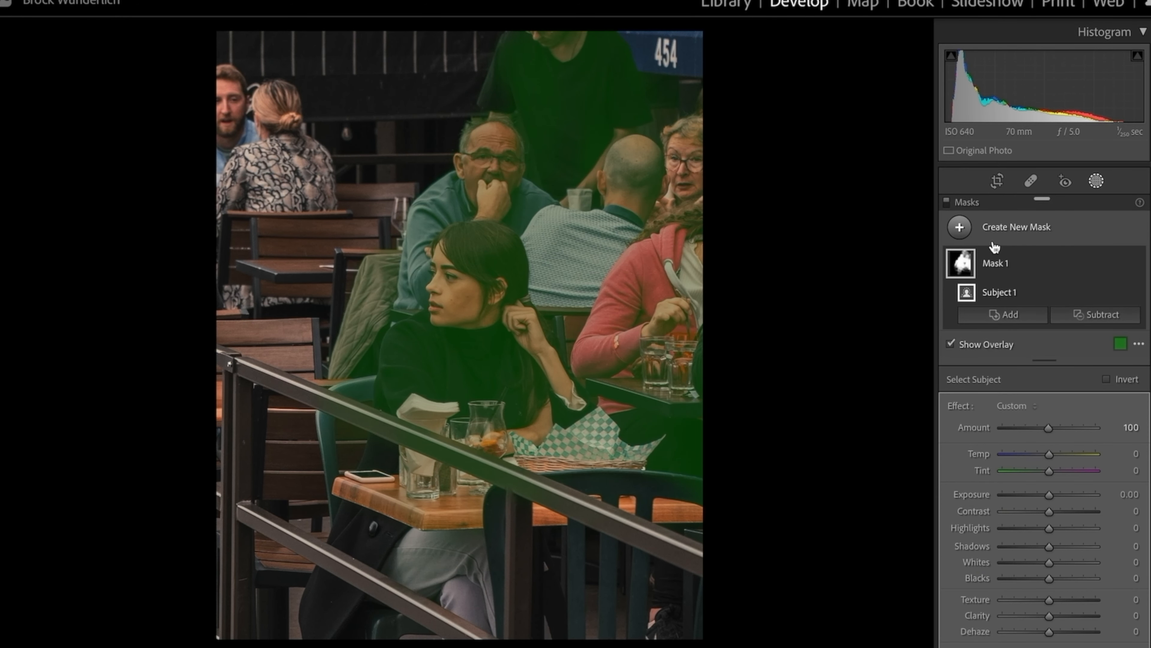
pyautogui.click(1101, 318)
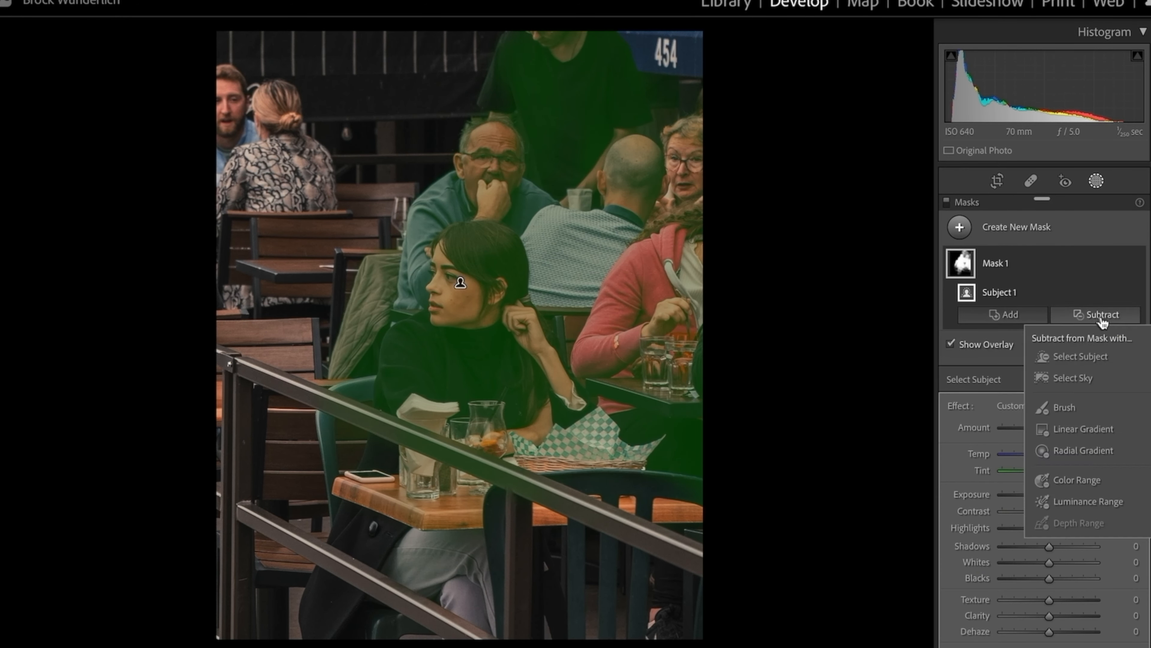
pyautogui.click(1070, 401)
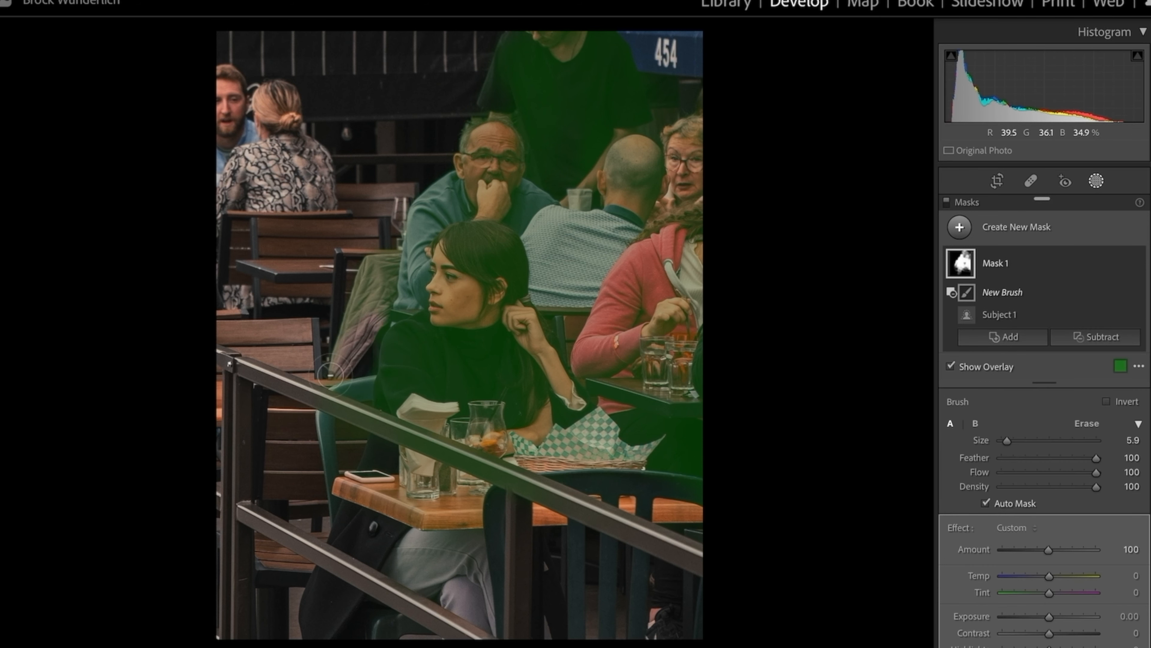
pyautogui.moveTo(330, 374)
pyautogui.mouseDown()
pyautogui.moveTo(368, 302)
pyautogui.moveTo(375, 256)
pyautogui.moveTo(413, 209)
pyautogui.moveTo(414, 254)
pyautogui.moveTo(453, 212)
pyautogui.moveTo(529, 227)
pyautogui.moveTo(543, 288)
pyautogui.moveTo(563, 305)
pyautogui.moveTo(533, 246)
pyautogui.moveTo(540, 199)
pyautogui.moveTo(485, 215)
pyautogui.moveTo(577, 202)
pyautogui.moveTo(518, 176)
pyautogui.moveTo(516, 137)
pyautogui.moveTo(445, 154)
pyautogui.moveTo(510, 91)
pyautogui.moveTo(527, 25)
pyautogui.moveTo(486, 89)
pyautogui.mouseUp()
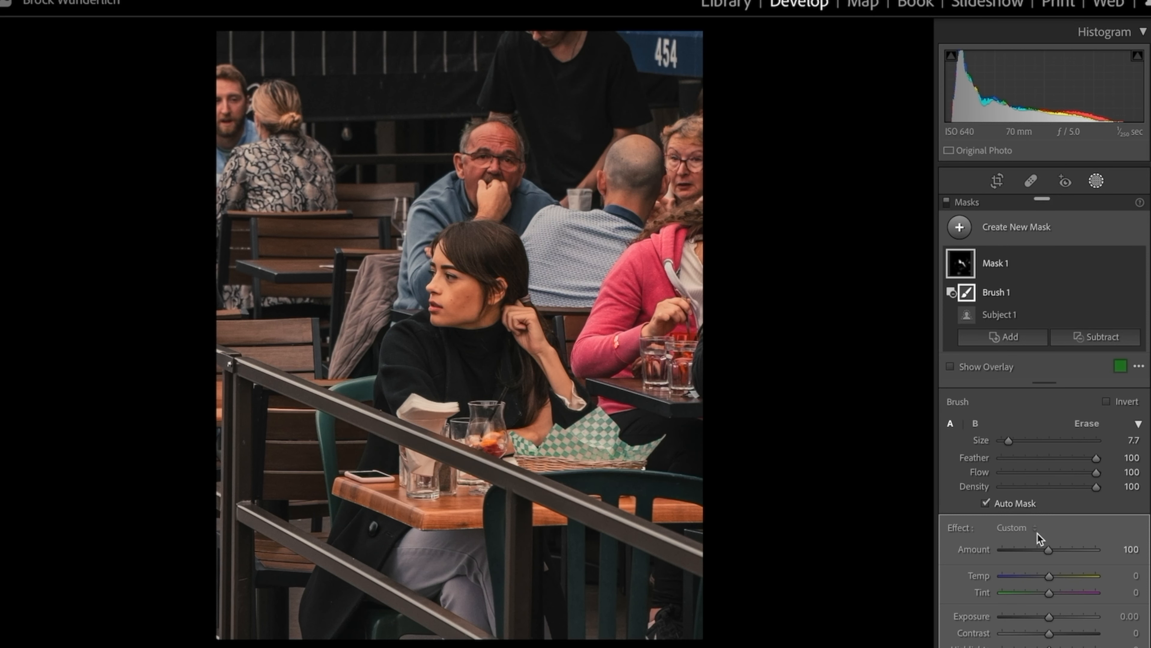
# Step: Set the subject mask's saturation to -20 and inspect the woman's skin up close
pyautogui.scroll(-3, 1058, 538)
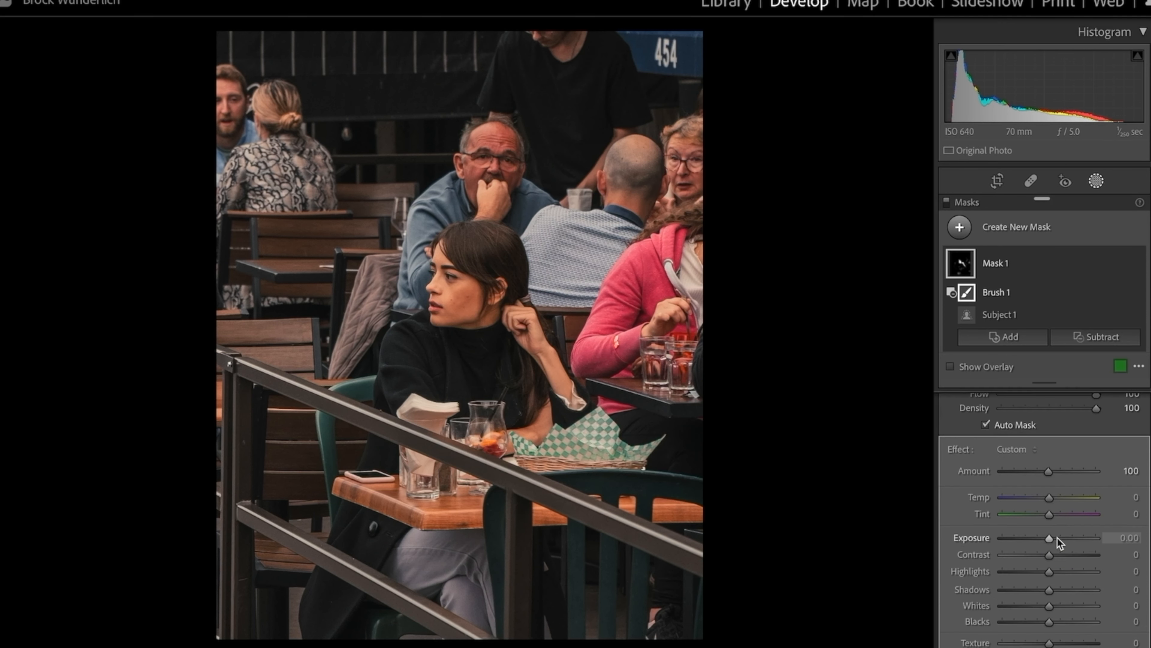
pyautogui.scroll(-3, 1058, 537)
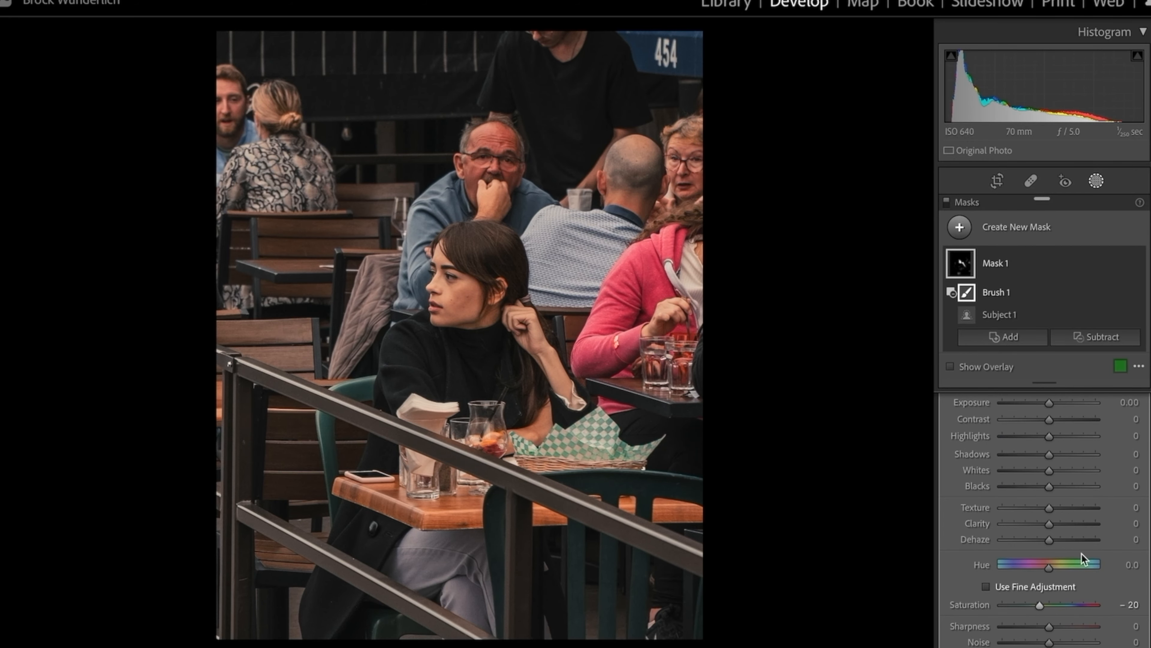
pyautogui.click(1097, 181)
pyautogui.click(457, 298)
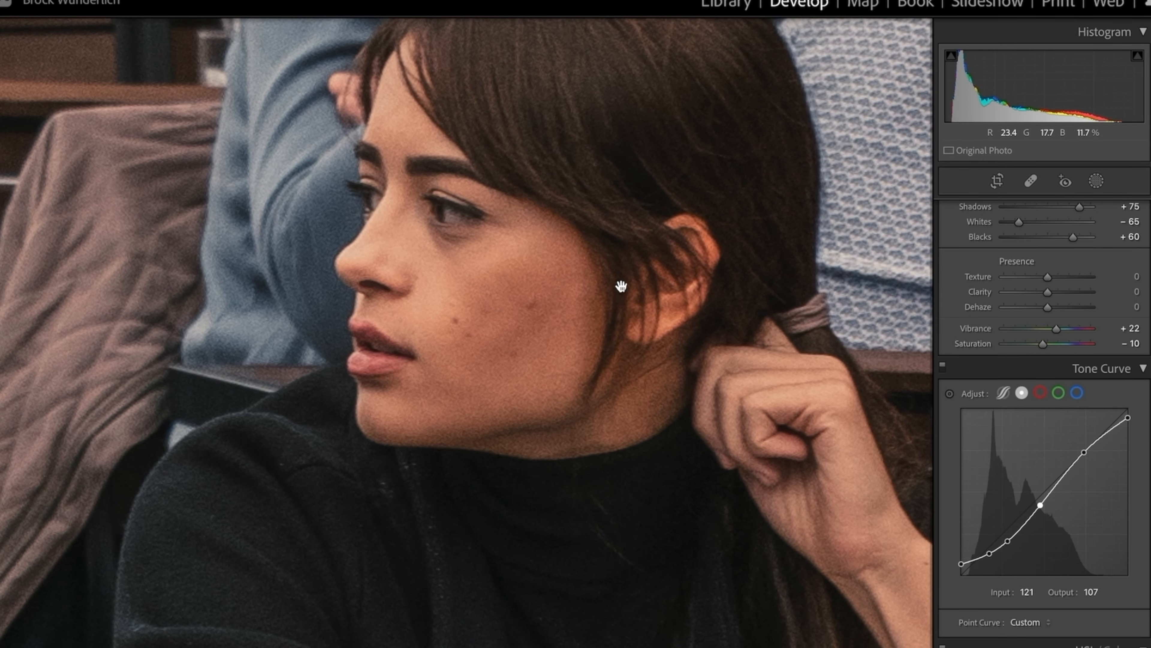
pyautogui.click(621, 282)
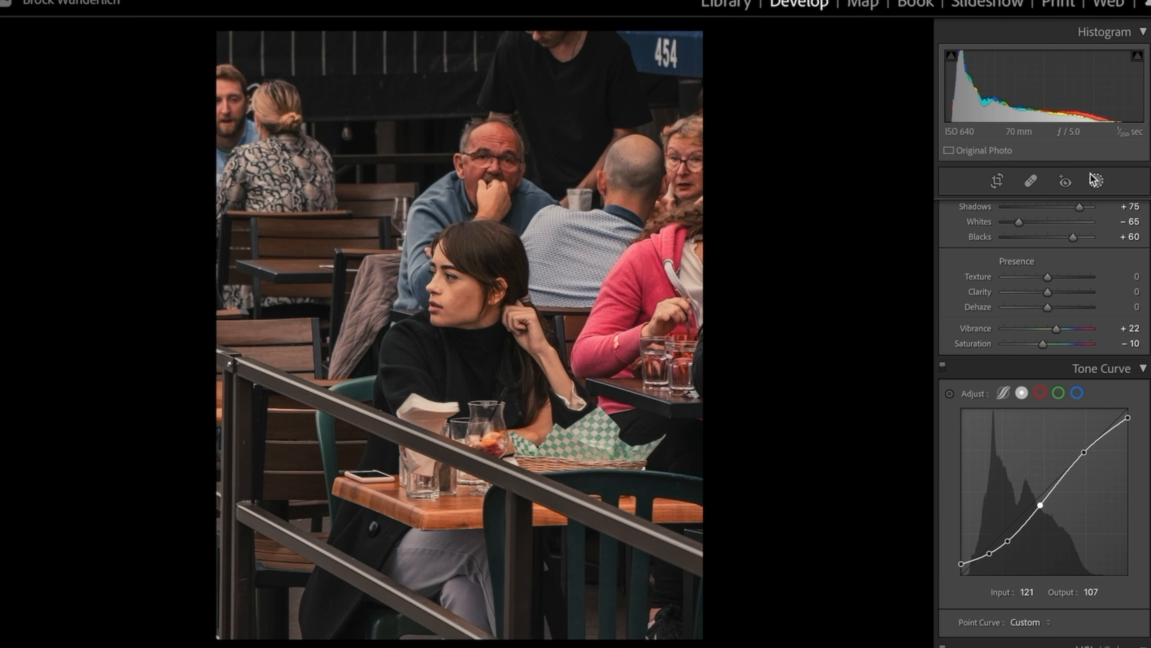
# Step: Add a radial gradient mask over the face of the man in glasses behind the woman and tone it down
pyautogui.click(1096, 181)
pyautogui.click(1018, 229)
pyautogui.moveTo(493, 161); pyautogui.dragTo(549, 218)
pyautogui.moveTo(521, 175); pyautogui.dragTo(517, 180)
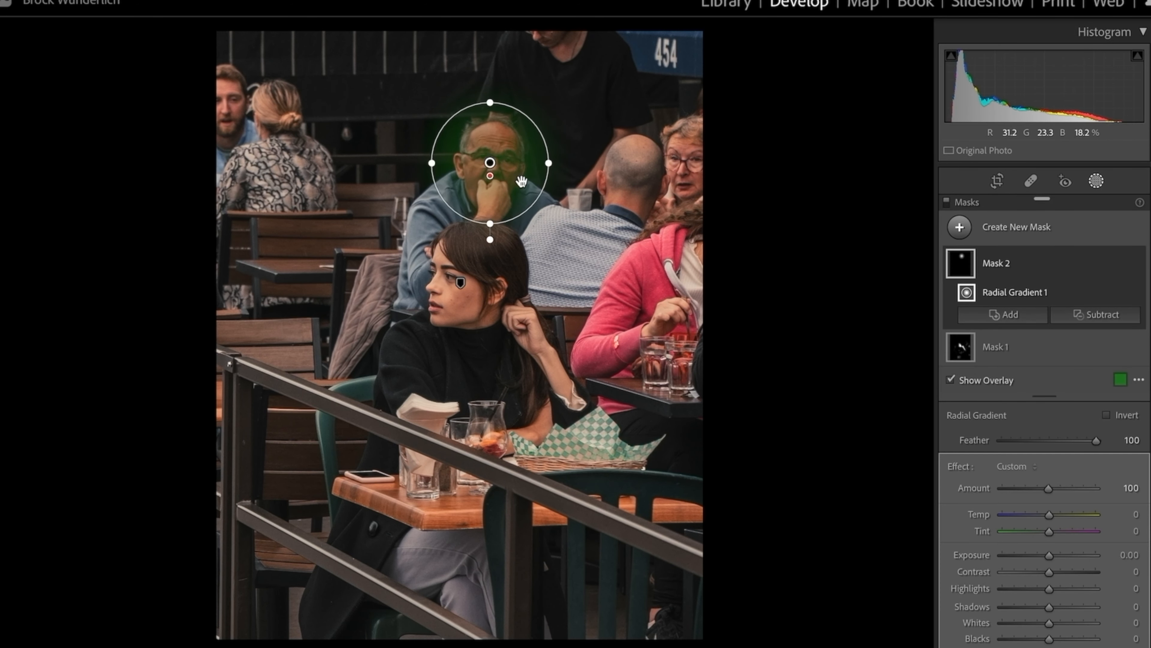
pyautogui.scroll(-5, 1089, 590)
pyautogui.moveTo(1052, 566); pyautogui.dragTo(1039, 570)
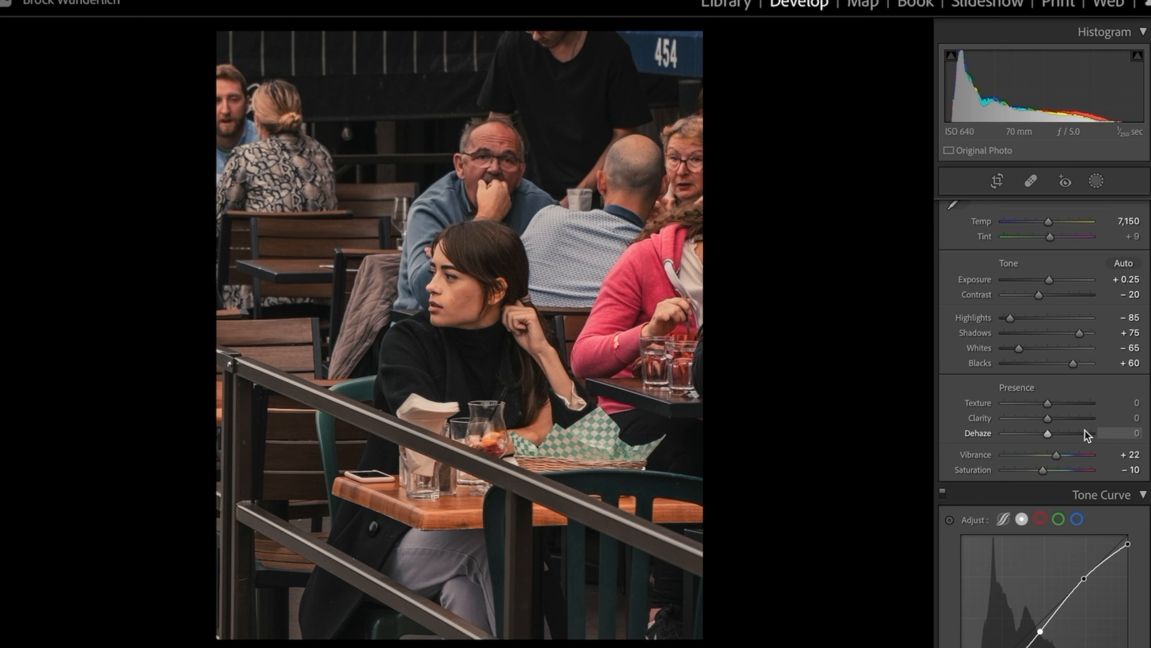
# Step: Darken the photo's upper right with a linear gradient mask at exposure -1.36 and add a second gradient from the lower right corner
pyautogui.click(1097, 182)
pyautogui.click(1054, 226)
pyautogui.click(1046, 341)
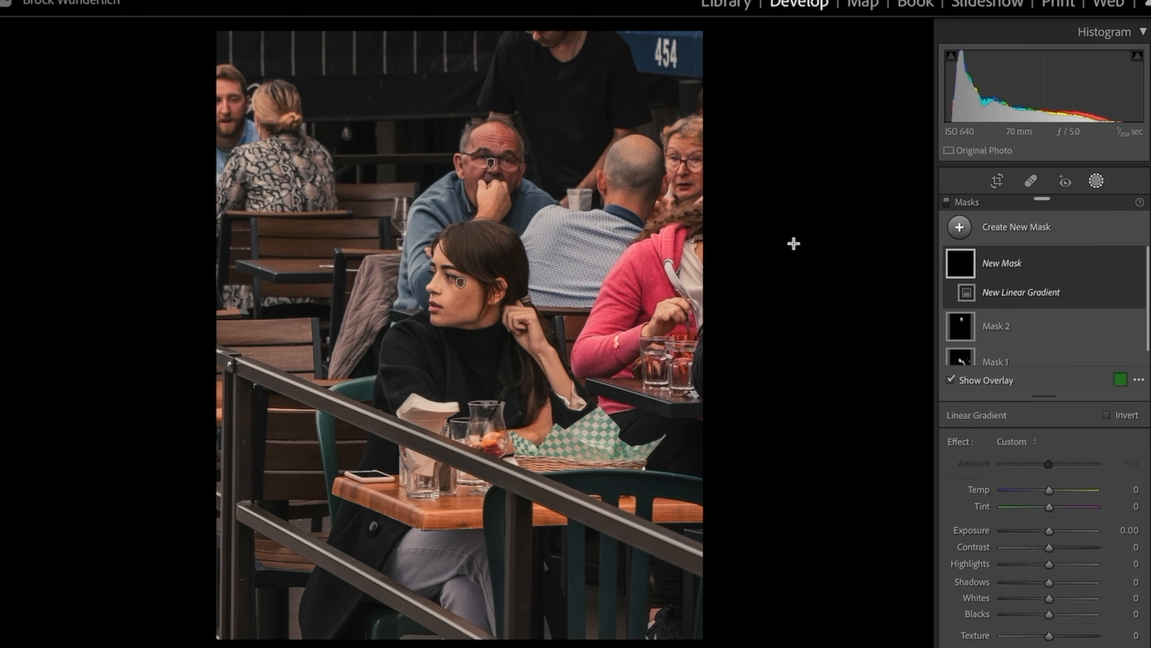
pyautogui.moveTo(778, 161); pyautogui.dragTo(511, 396)
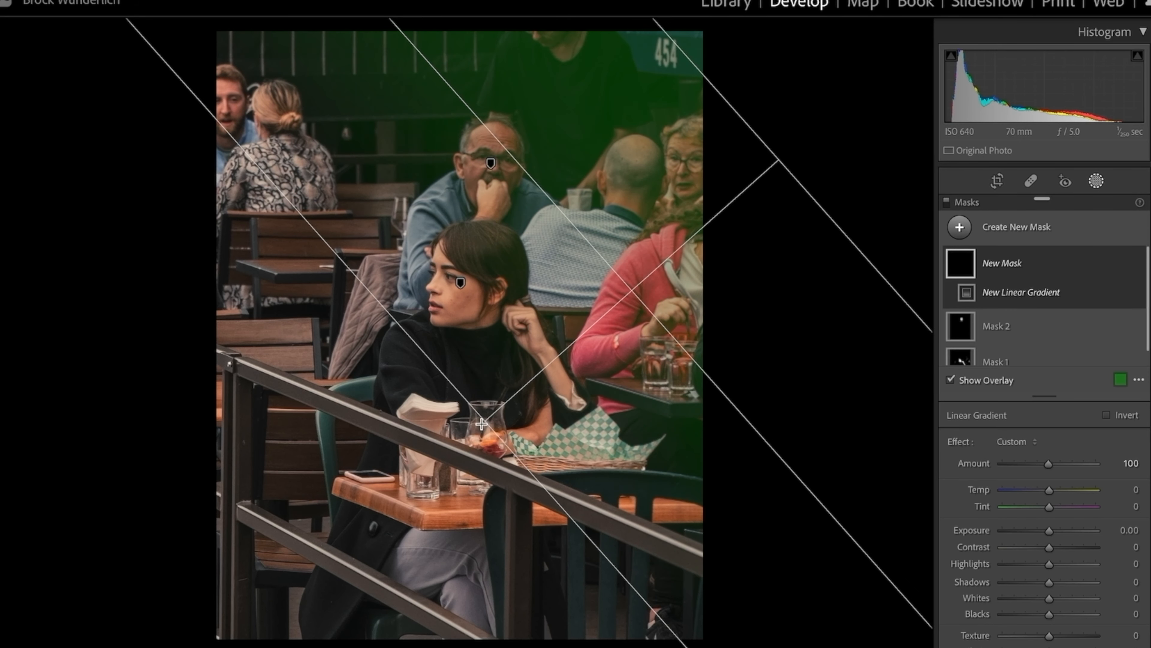
pyautogui.moveTo(1049, 531); pyautogui.dragTo(1034, 531)
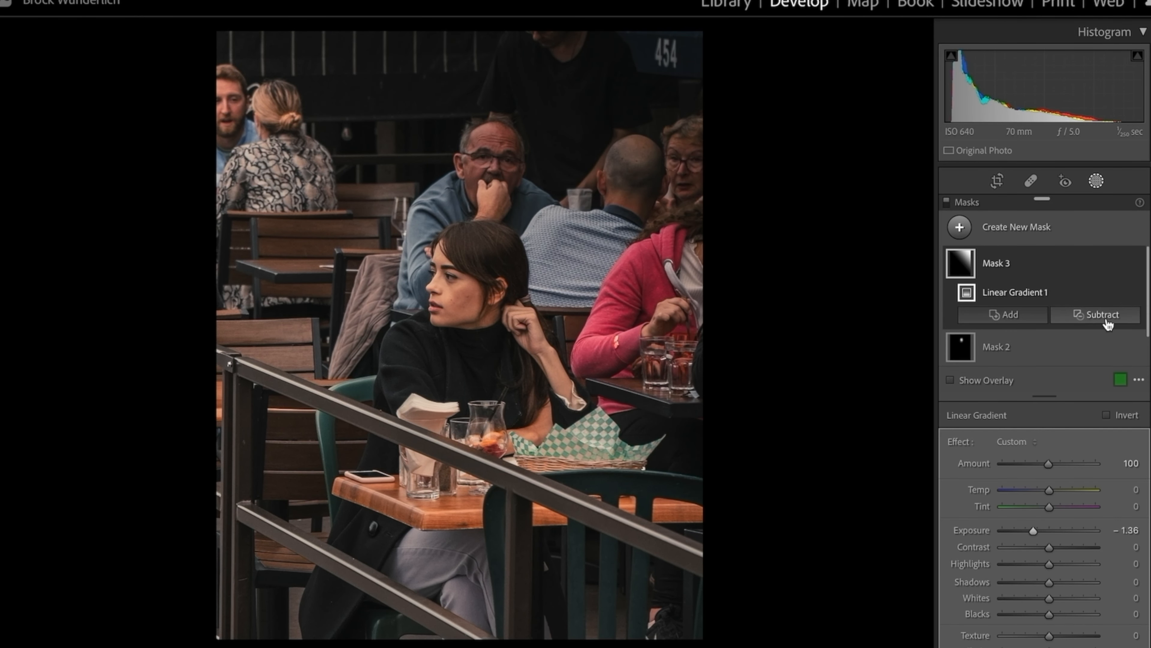
pyautogui.click(1004, 314)
pyautogui.click(1007, 430)
pyautogui.moveTo(828, 608); pyautogui.dragTo(743, 278)
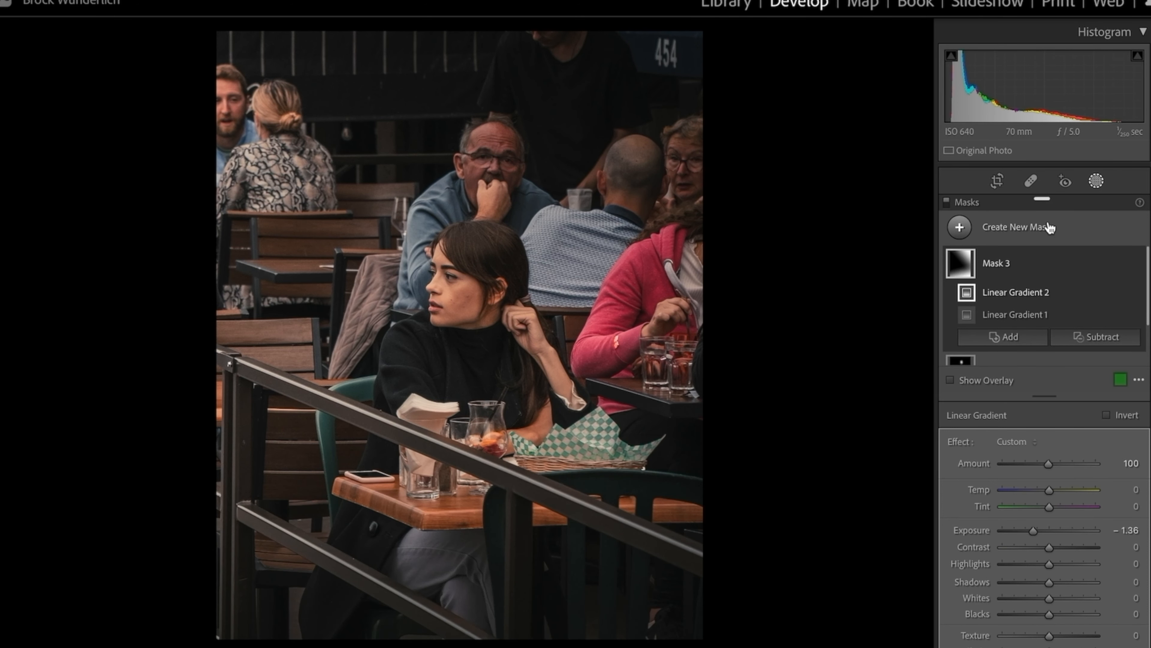
# Step: Create a separate linear gradient mask from the photo's upper left corner to darken that area
pyautogui.click(1031, 227)
pyautogui.click(1014, 330)
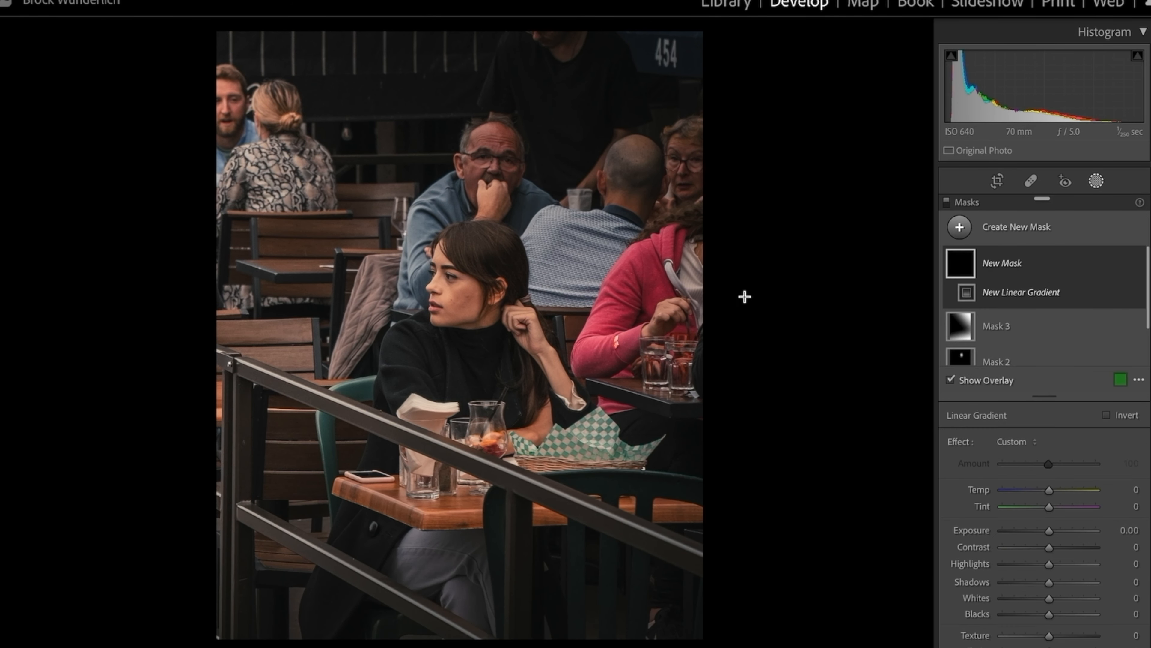
pyautogui.moveTo(156, 132); pyautogui.dragTo(309, 313)
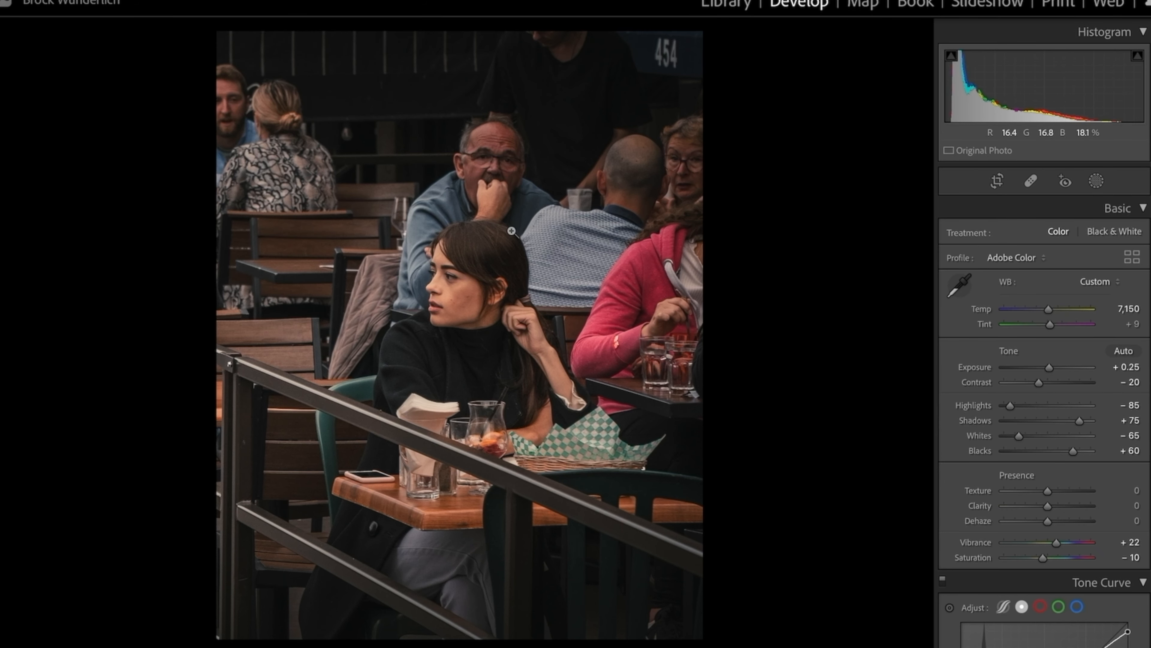
# Step: Set the overall Saturation to -5 and the Exposure to +0.50
pyautogui.moveTo(1047, 562); pyautogui.dragTo(1048, 564)
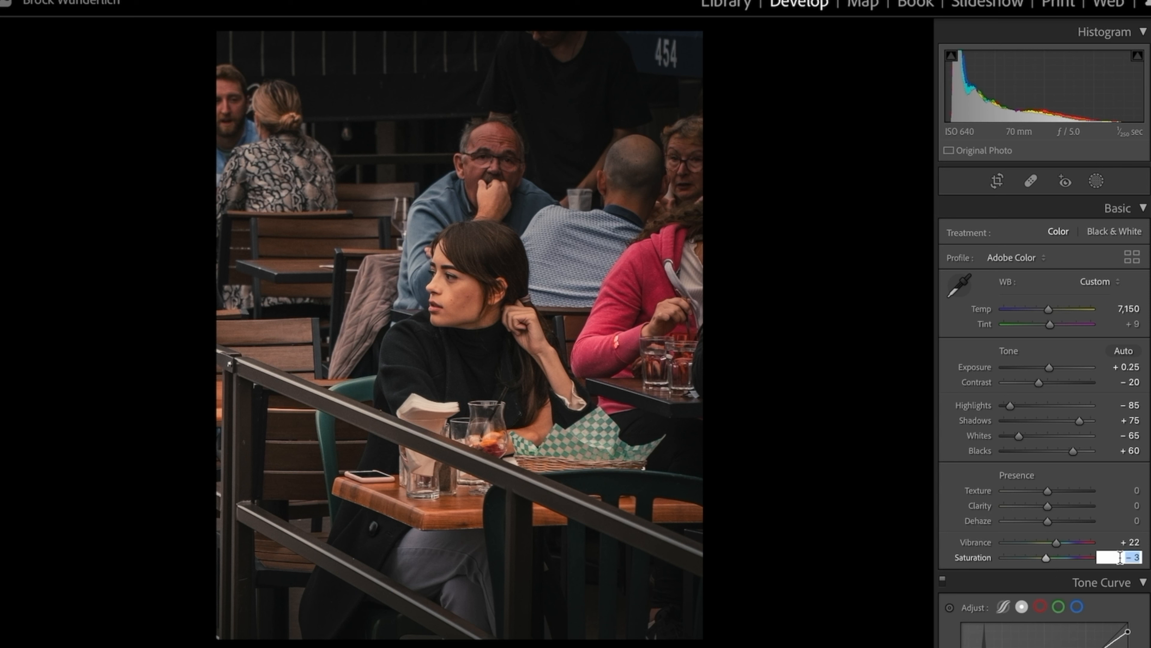
pyautogui.write('5')
pyautogui.press('Return')
pyautogui.moveTo(1048, 370); pyautogui.dragTo(1052, 370)
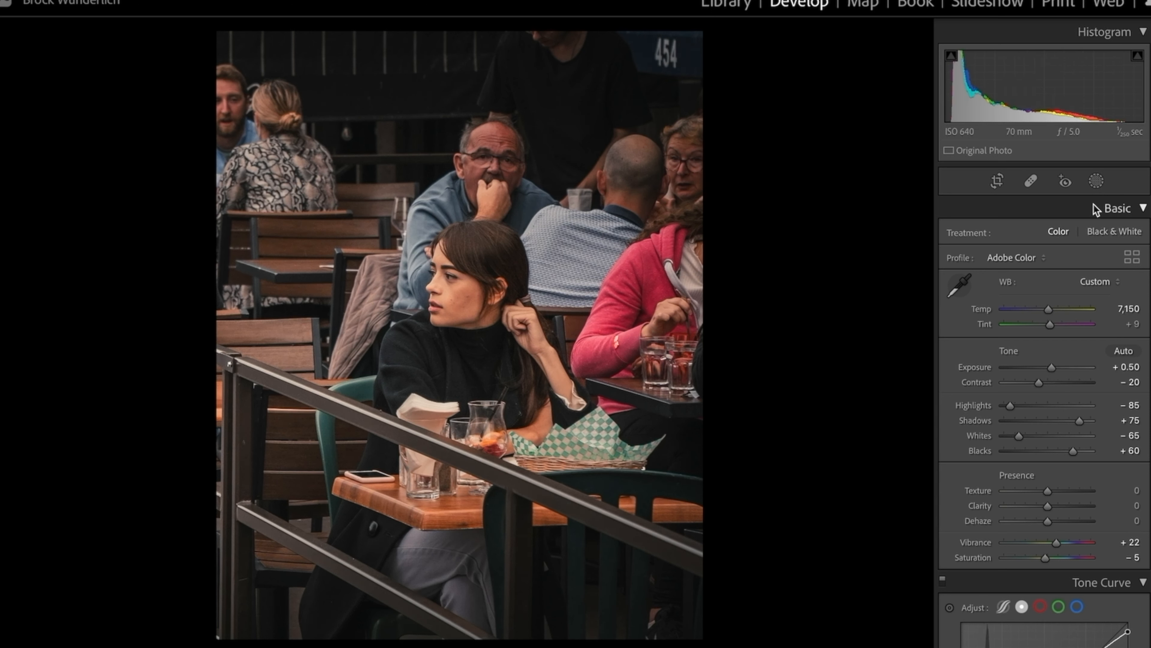
# Step: Add a radial gradient mask over the woman's face and raise its contrast
pyautogui.click(1097, 181)
pyautogui.click(1006, 227)
pyautogui.click(1034, 353)
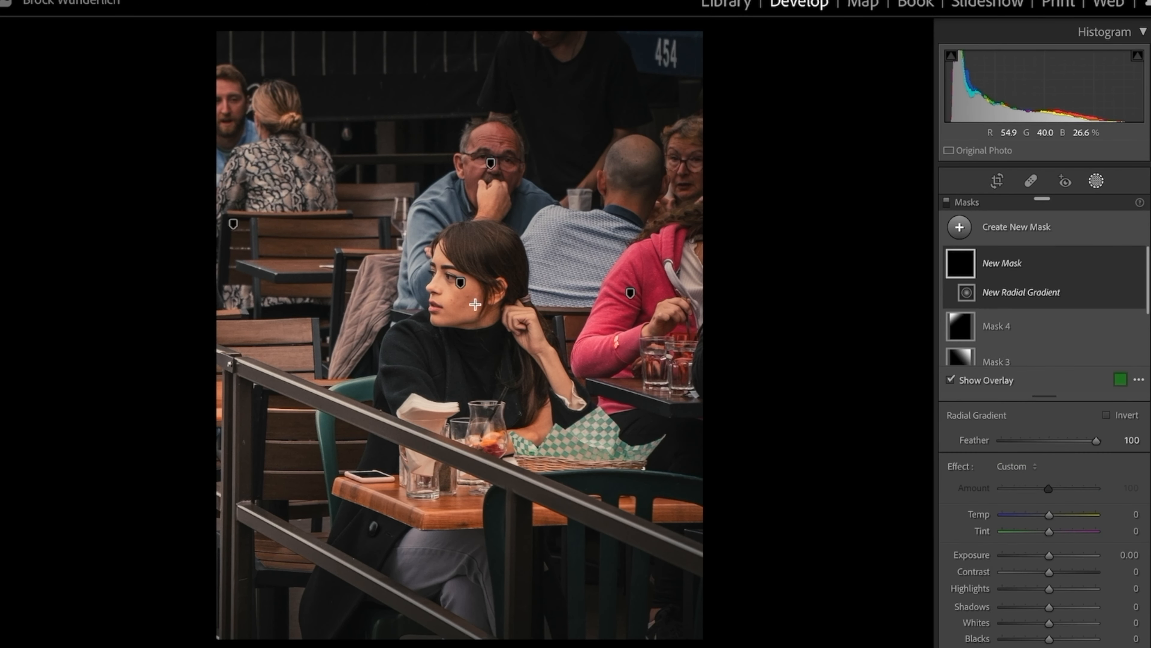
pyautogui.moveTo(446, 295); pyautogui.dragTo(506, 355)
pyautogui.moveTo(1049, 572); pyautogui.dragTo(1061, 577)
# Step: Add another radial gradient mask over the woman's cheek and jaw and lower its saturation to -6
pyautogui.click(960, 227)
pyautogui.click(1020, 350)
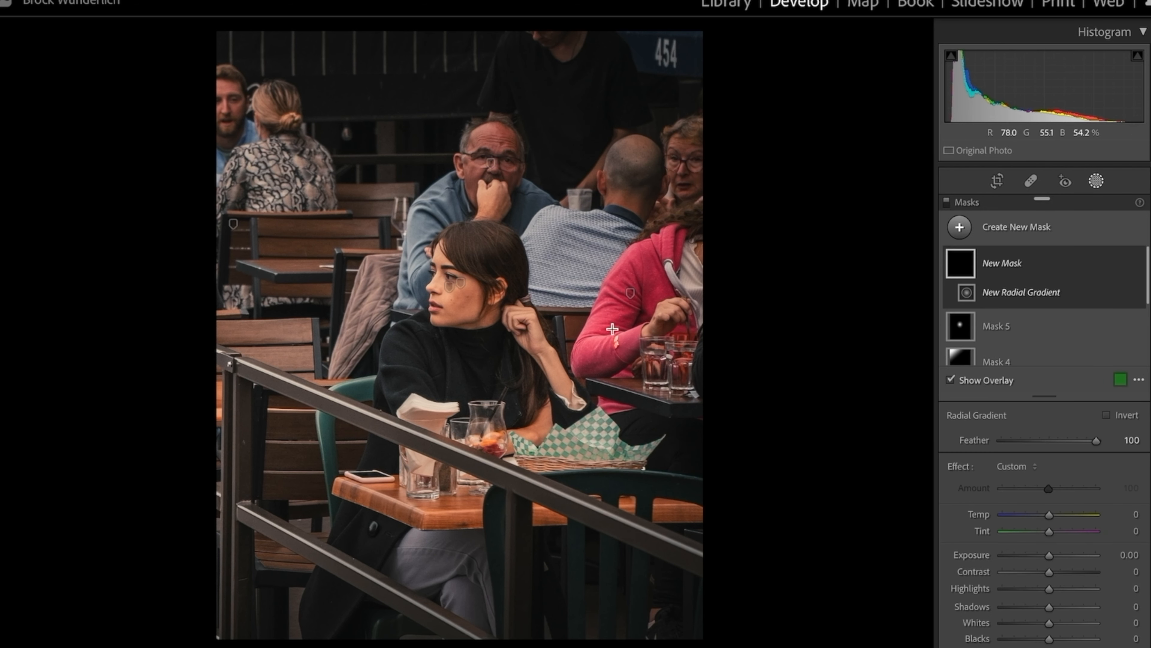
pyautogui.moveTo(480, 309); pyautogui.dragTo(539, 354)
pyautogui.moveTo(539, 354); pyautogui.dragTo(533, 358)
pyautogui.moveTo(1049, 618); pyautogui.dragTo(1043, 618)
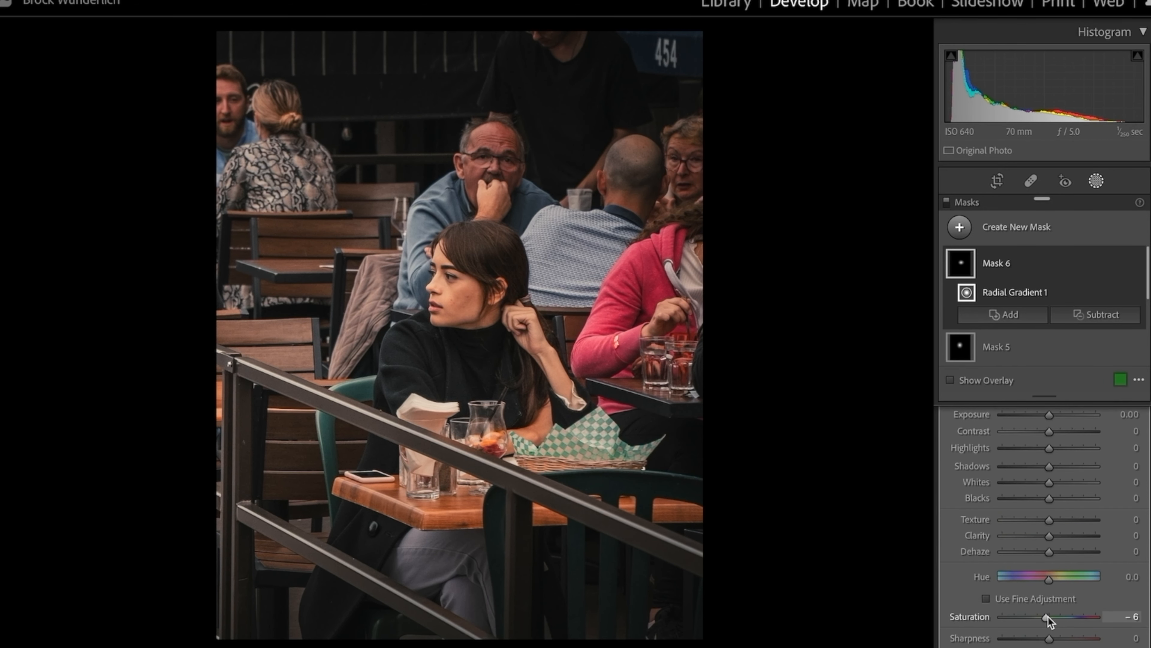
pyautogui.click(1096, 180)
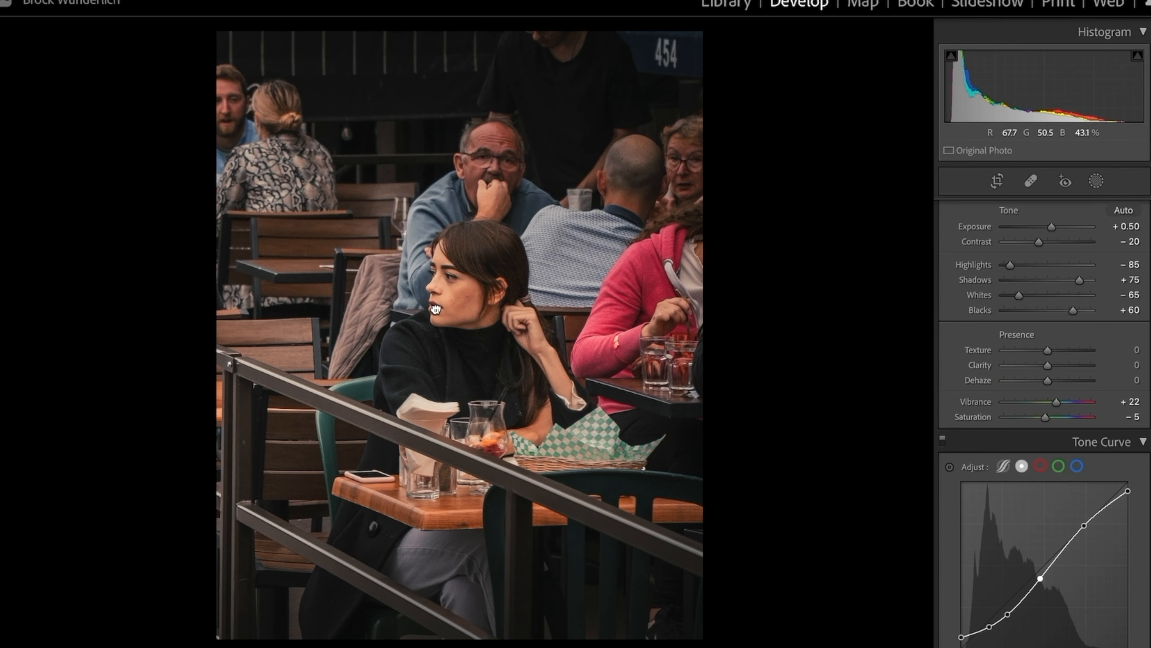
# Step: Mask the woman's lips for a local adjustment
pyautogui.click(448, 313)
pyautogui.press('super+equal')
pyautogui.moveTo(516, 285); pyautogui.dragTo(805, 338)
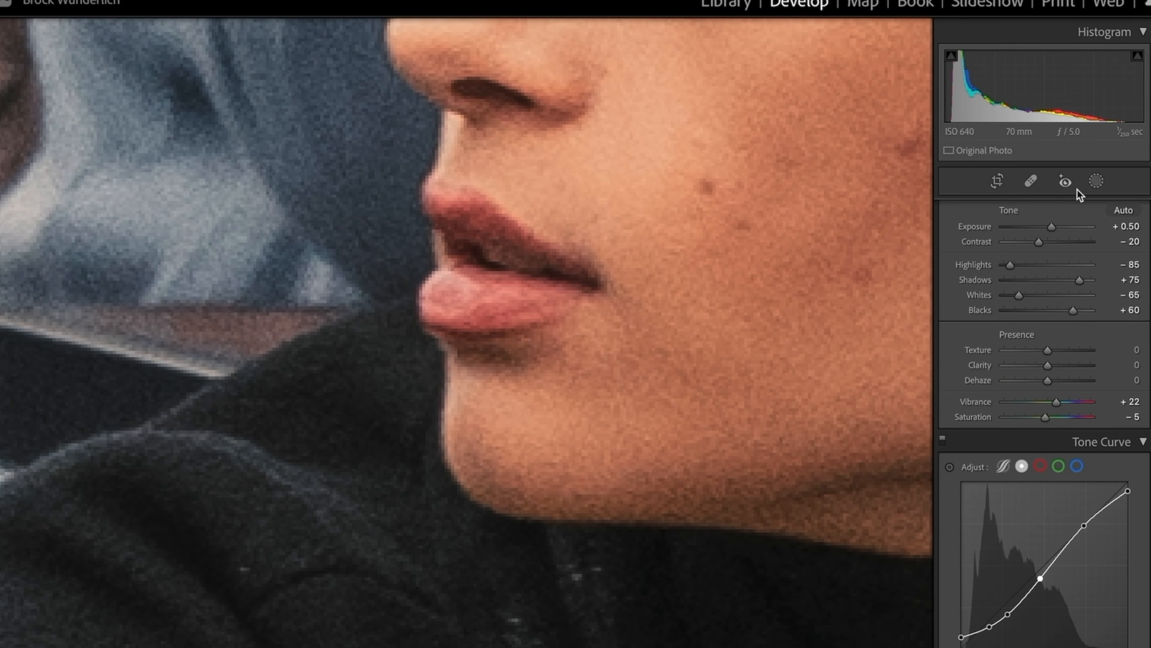
pyautogui.click(1097, 181)
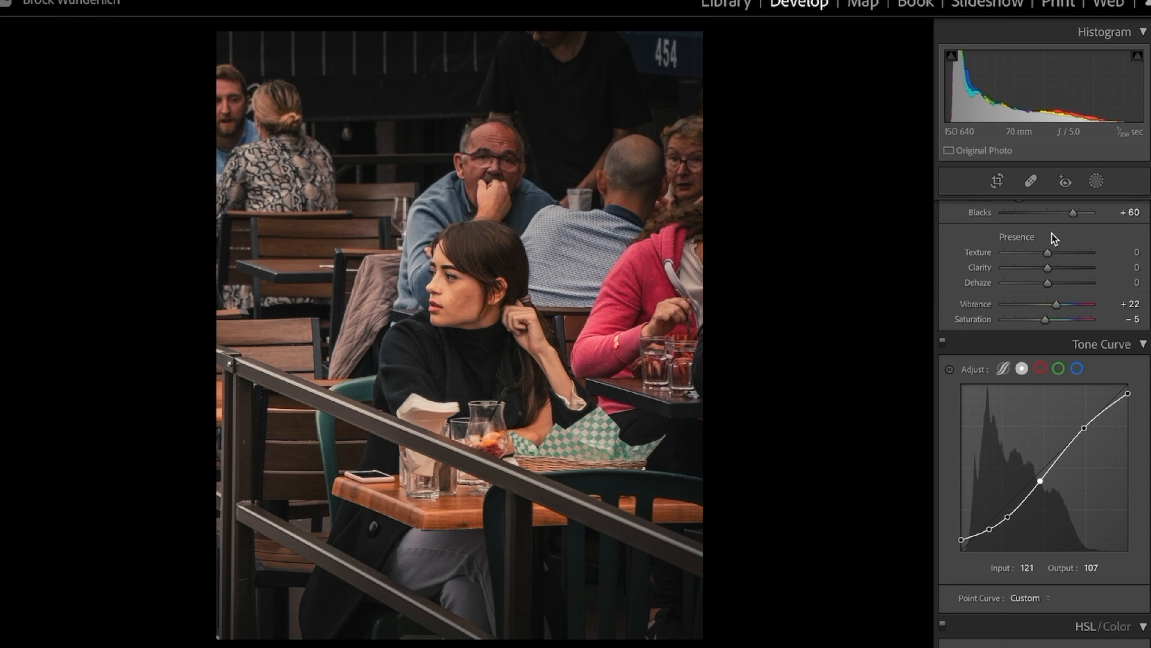
# Step: Add a linear gradient mask rising from the photo's bottom edge to the table and lower its exposure
pyautogui.click(1105, 182)
pyautogui.click(1034, 231)
pyautogui.click(1045, 337)
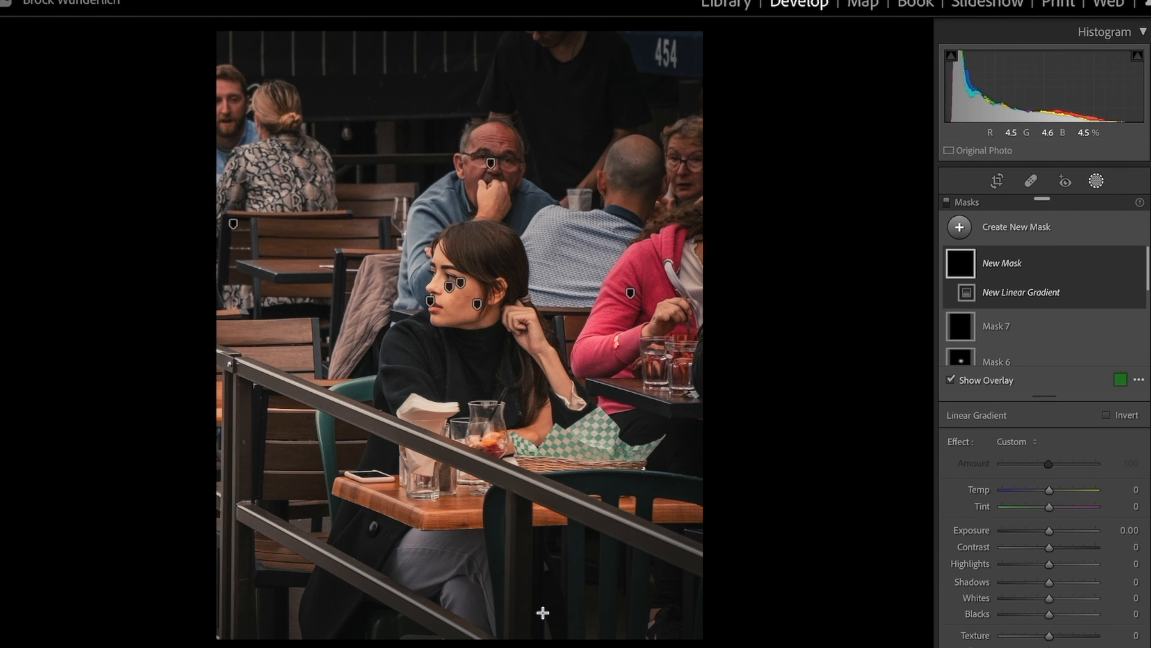
pyautogui.moveTo(509, 638); pyautogui.dragTo(512, 432)
pyautogui.moveTo(1050, 530); pyautogui.dragTo(1041, 529)
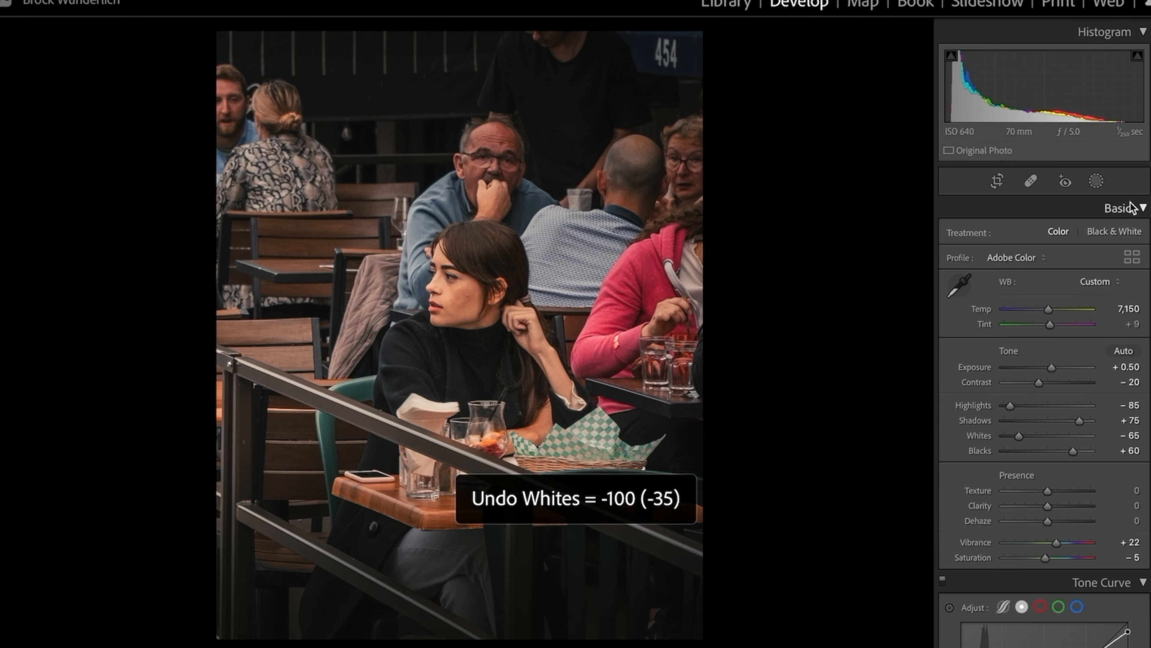
# Step: Add a radial gradient mask over the front of the woman's face, lowering its whites and raising its contrast slightly
pyautogui.click(1096, 180)
pyautogui.click(1000, 237)
pyautogui.click(1020, 347)
pyautogui.moveTo(437, 281); pyautogui.dragTo(477, 316)
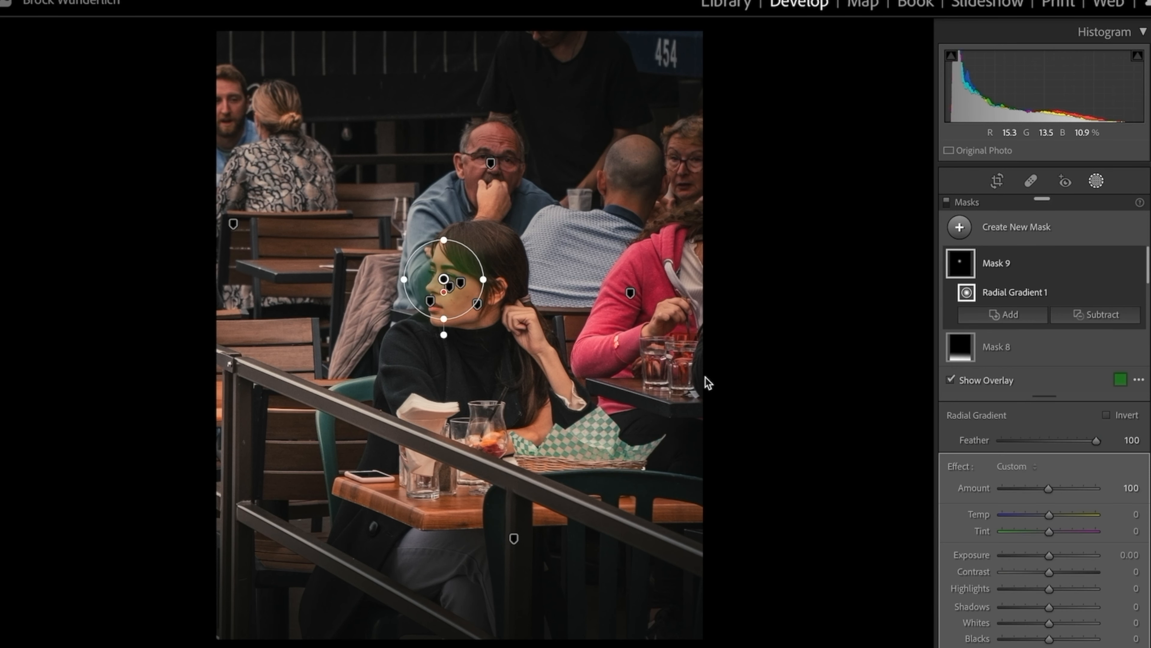
pyautogui.press('o')
pyautogui.moveTo(1050, 624); pyautogui.dragTo(1038, 624)
pyautogui.moveTo(1049, 572); pyautogui.dragTo(1054, 574)
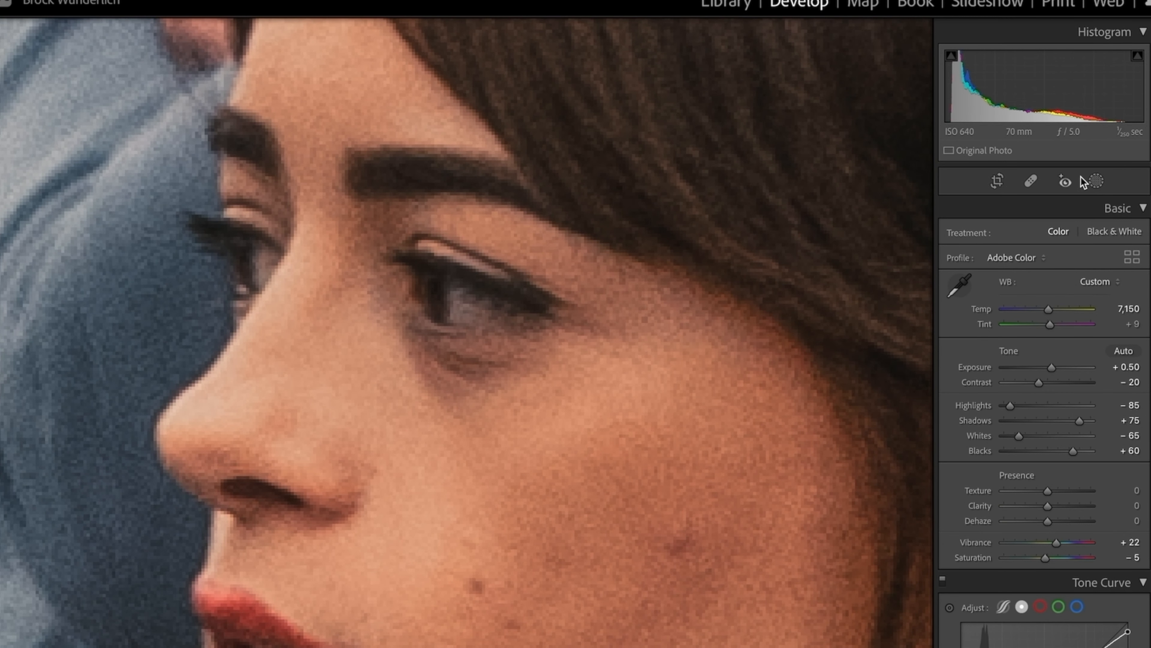
# Step: Add a small radial gradient mask over the woman's eye nearest the camera
pyautogui.click(1095, 181)
pyautogui.click(1031, 245)
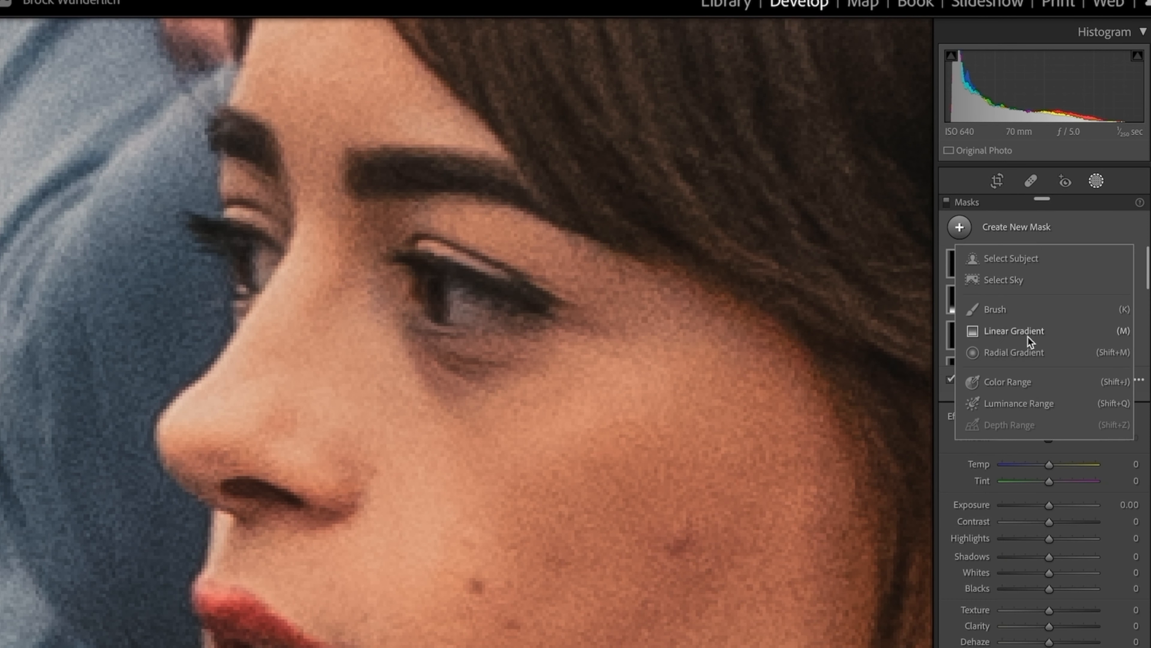
pyautogui.click(1028, 350)
pyautogui.moveTo(462, 314); pyautogui.dragTo(634, 454)
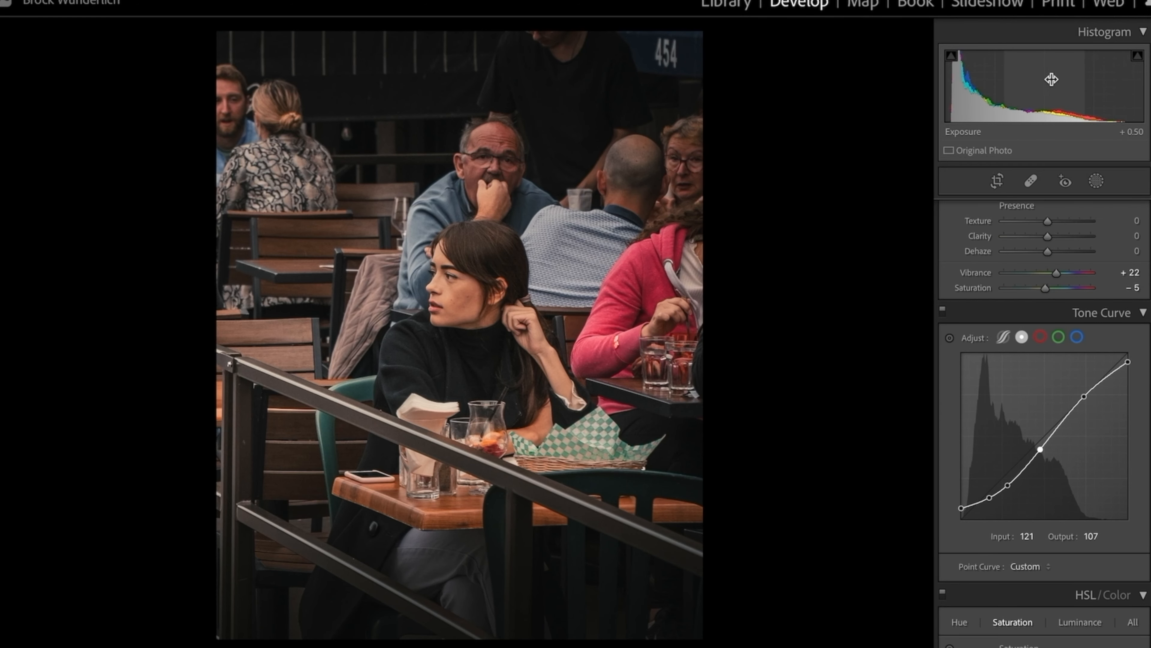
# Step: Set the sharpening masking to 73 and the luminance noise reduction to 22
pyautogui.scroll(-15, 1070, 423)
pyautogui.moveTo(1005, 408); pyautogui.dragTo(1068, 407)
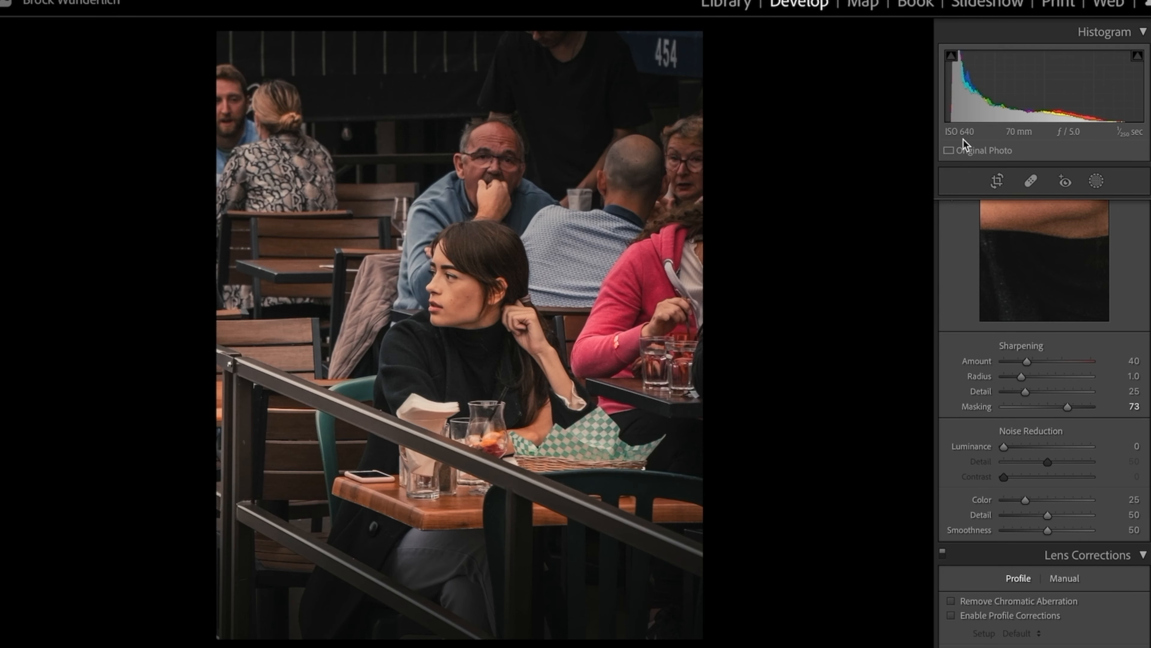
pyautogui.click(451, 279)
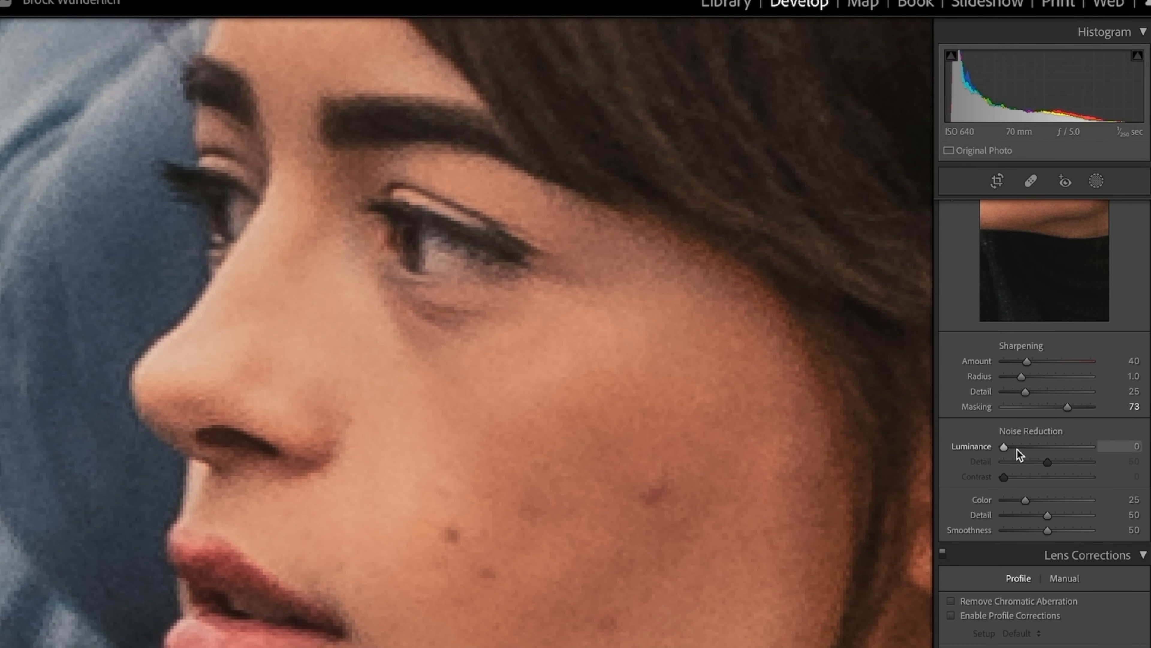
pyautogui.moveTo(1005, 447); pyautogui.dragTo(1024, 448)
# Step: Set the sharpening amount to 51 and raise the sharpening masking to 90
pyautogui.press('alt')
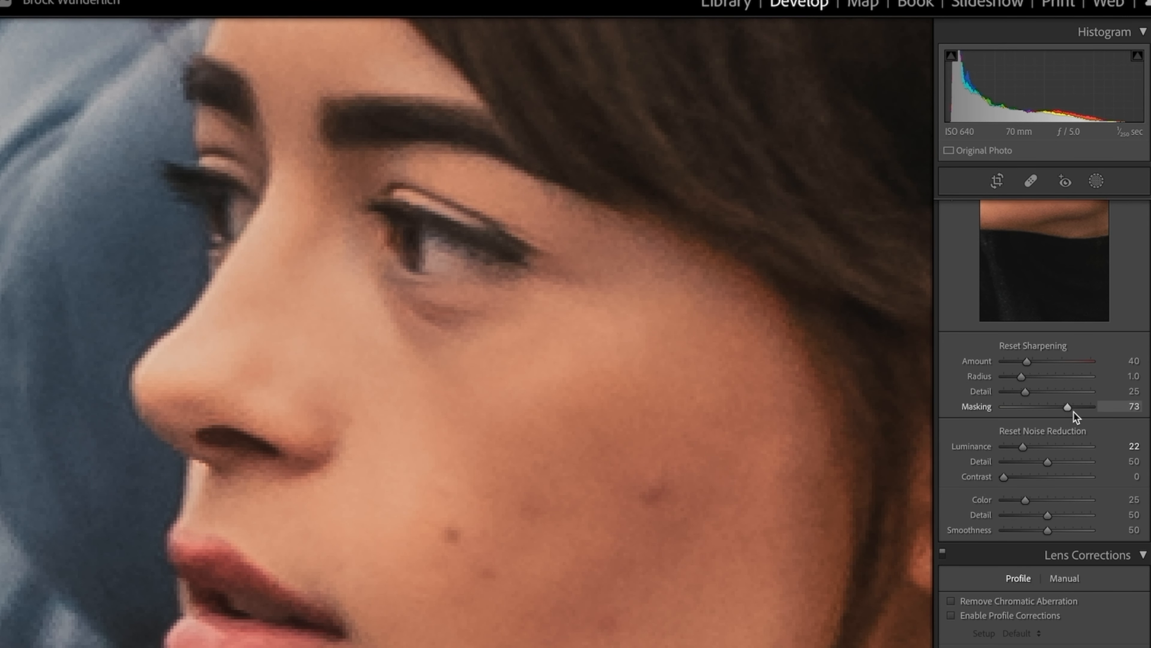
pyautogui.click(1044, 365)
pyautogui.moveTo(1068, 407); pyautogui.dragTo(1082, 409)
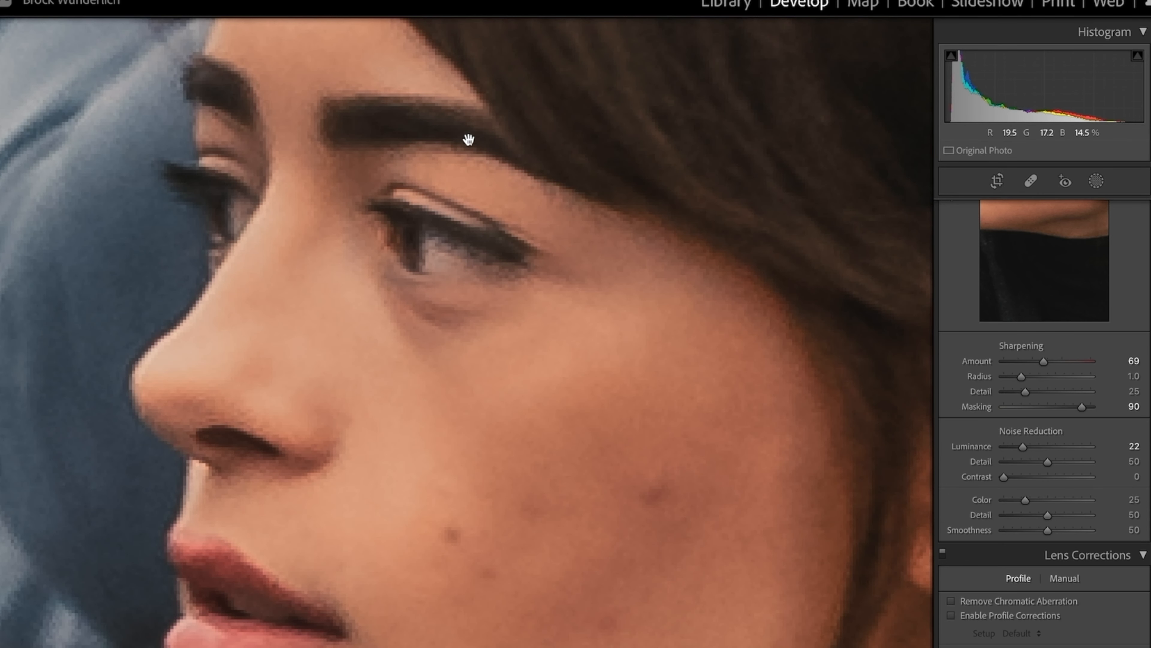
pyautogui.click(1033, 363)
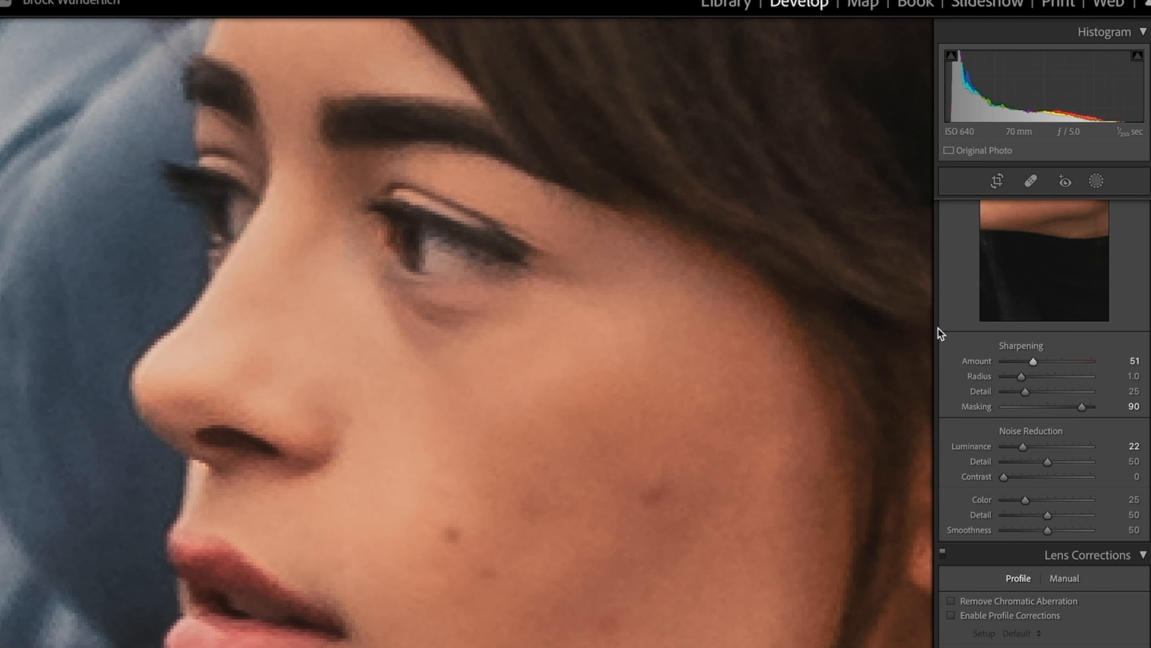
pyautogui.scroll(-3, 1045, 518)
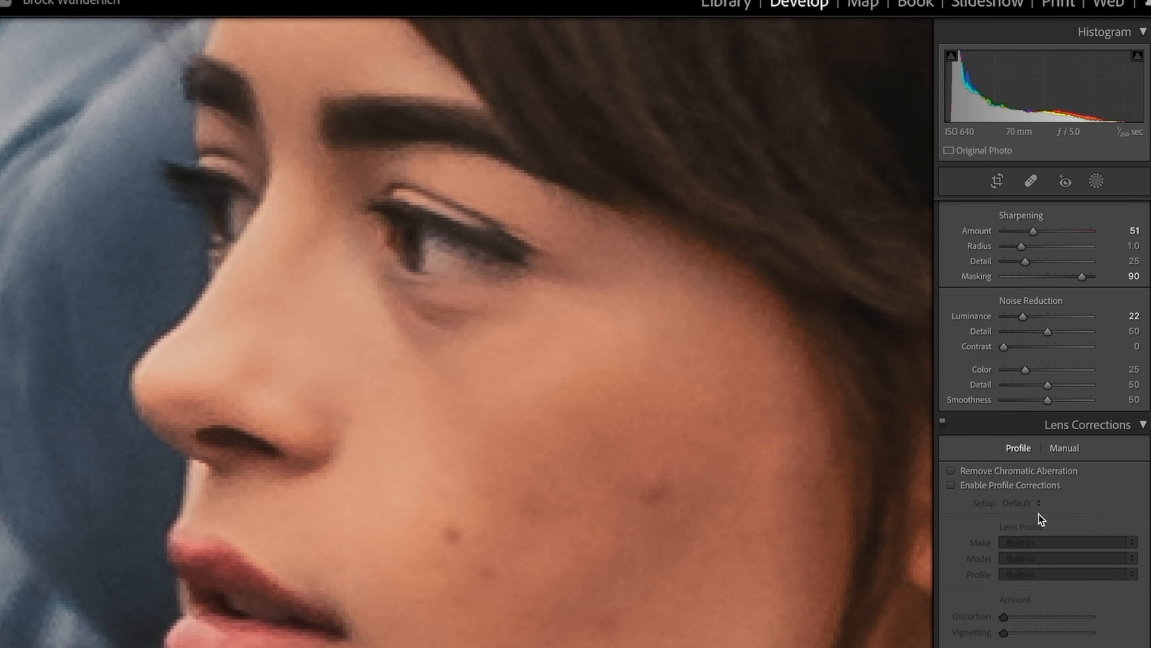